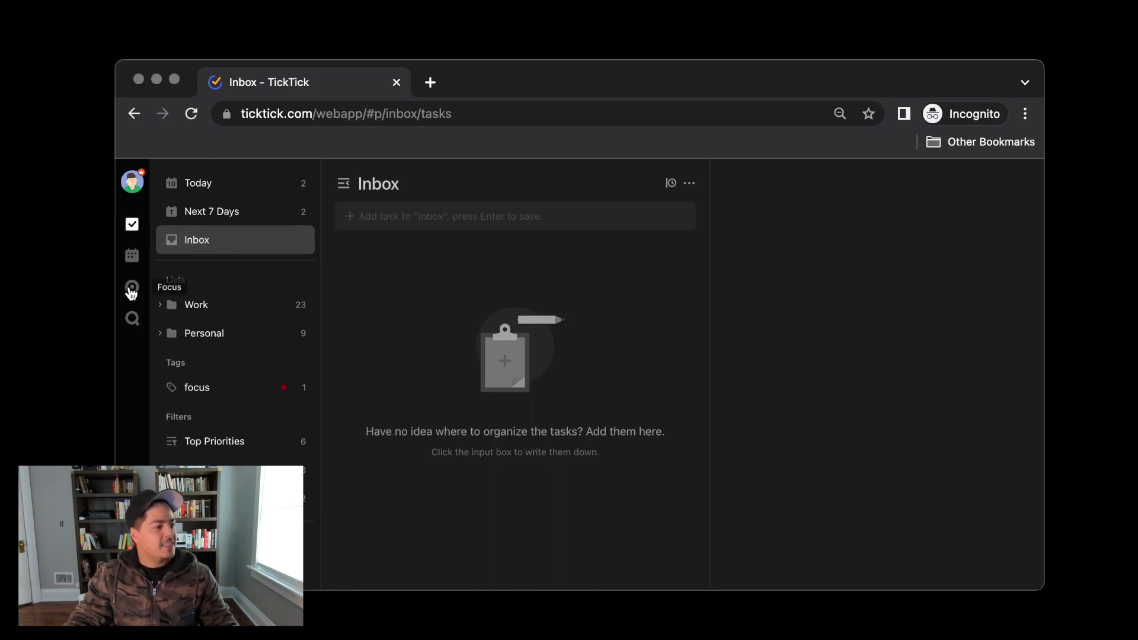
Open the Focus page, try Stopwatch mode, and return to the 25:00 Pomo countdown.
click(132, 289)
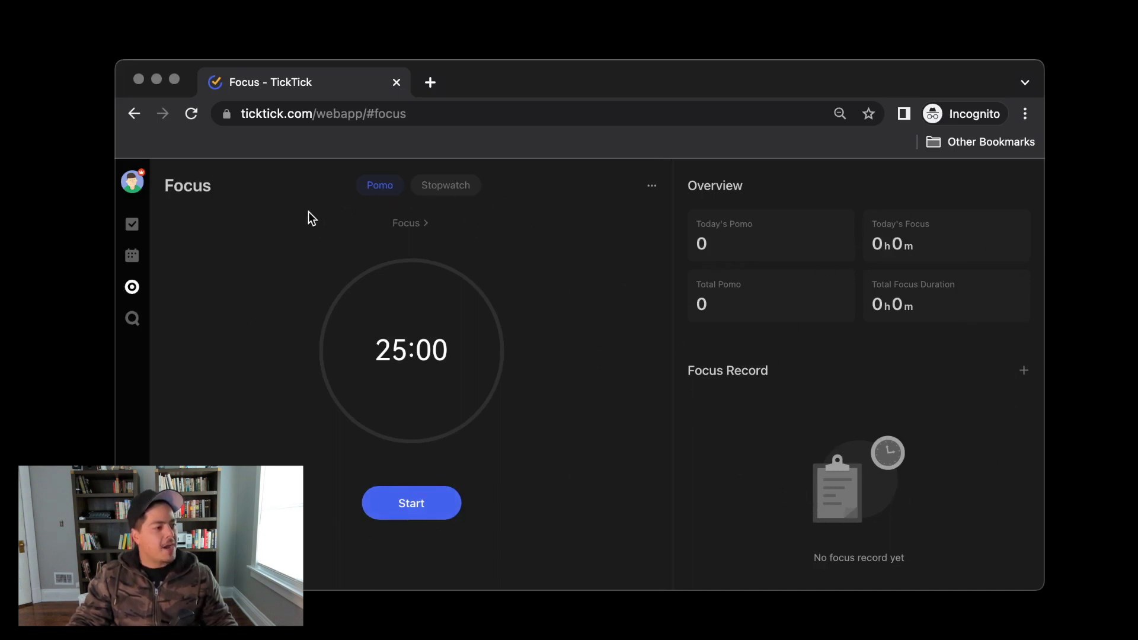
click(445, 186)
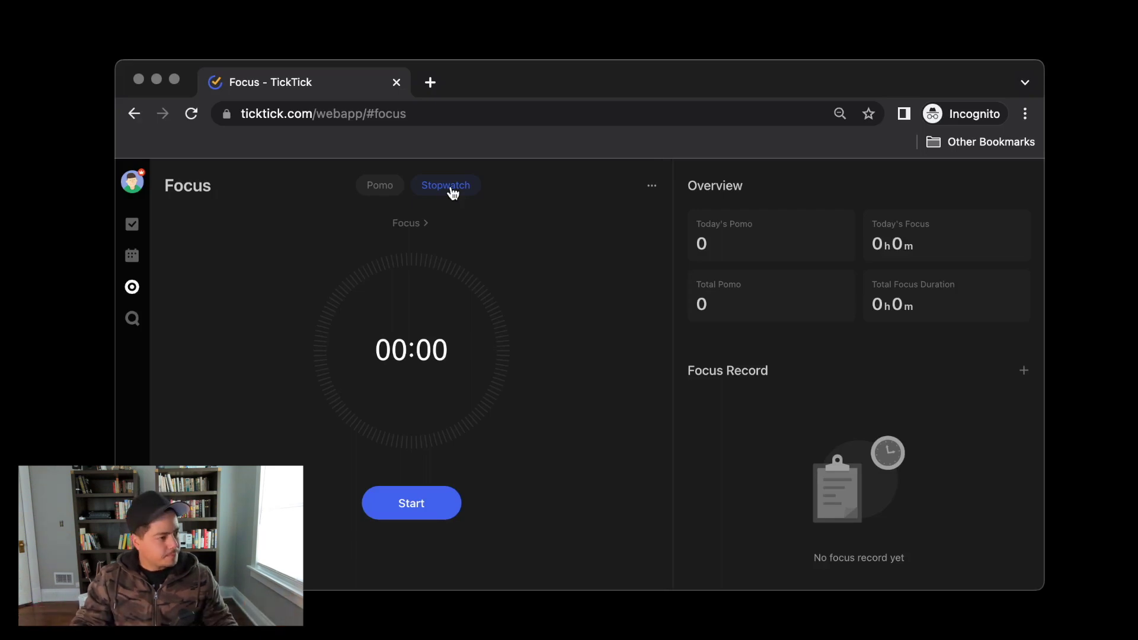
click(388, 189)
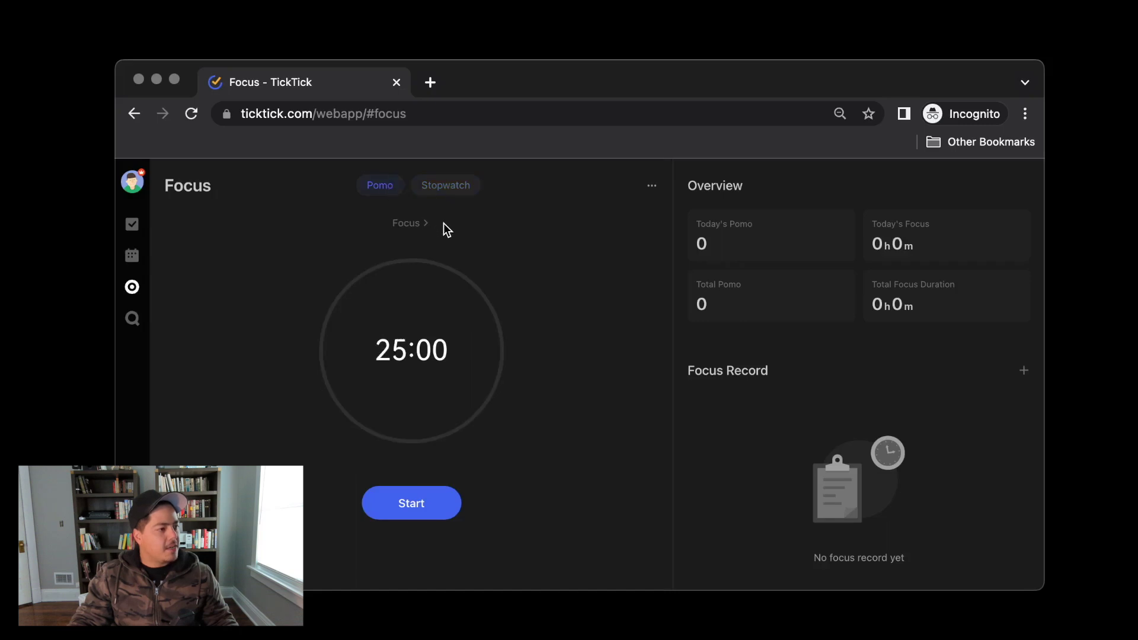
click(426, 229)
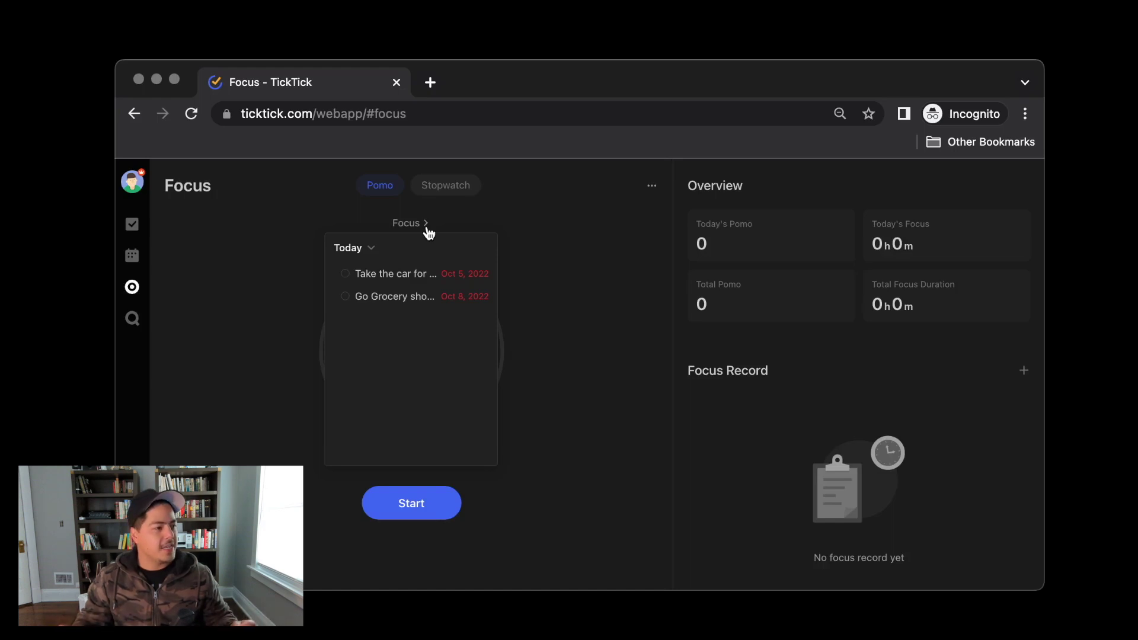
Link the Pomo to the car oil-change task and shorten it to 10 minutes.
click(367, 274)
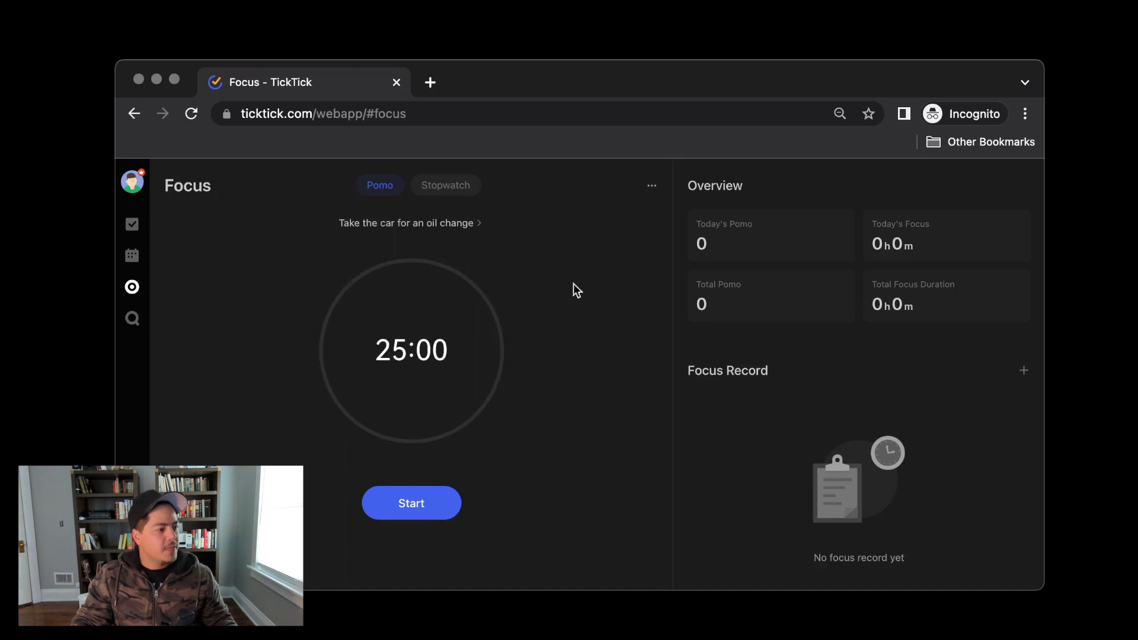
click(401, 358)
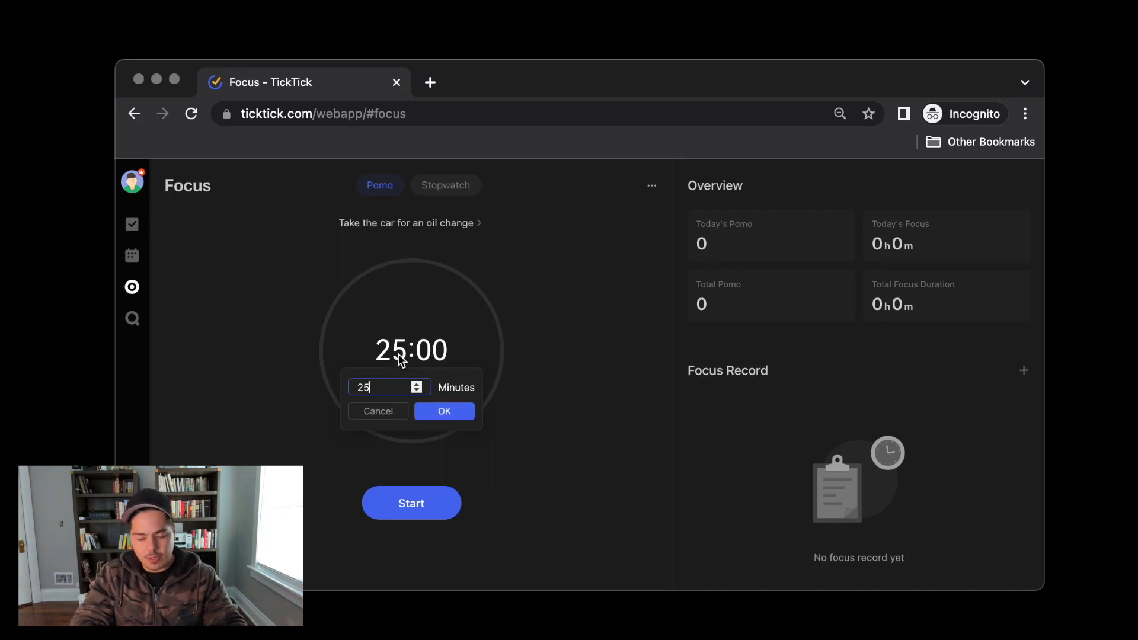
key(BackSpace)
key(BackSpace)
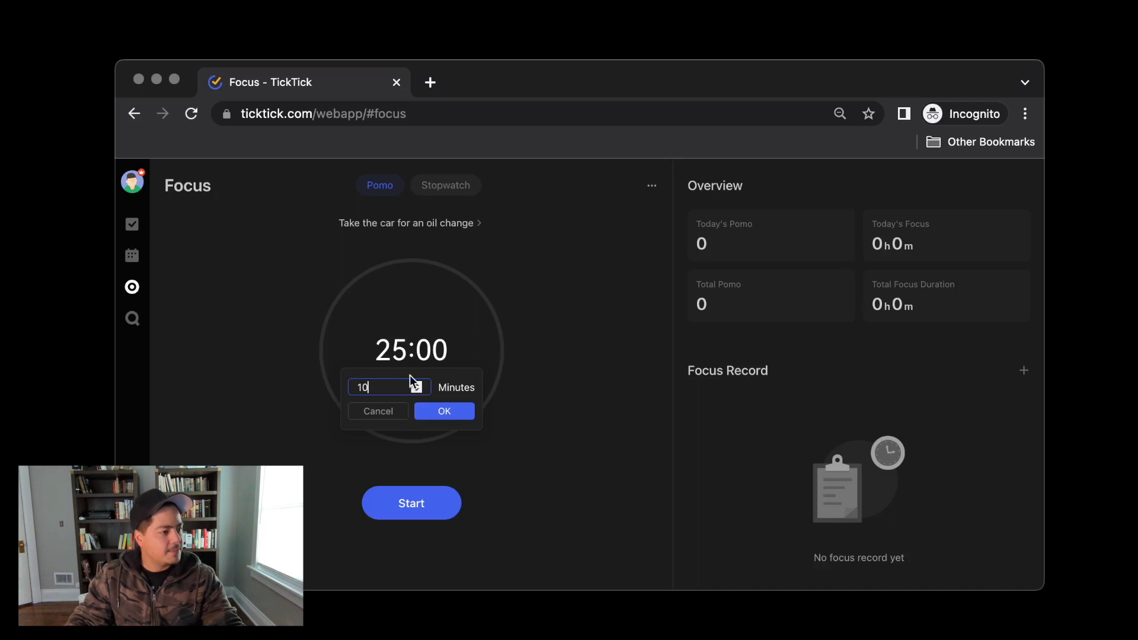
click(430, 409)
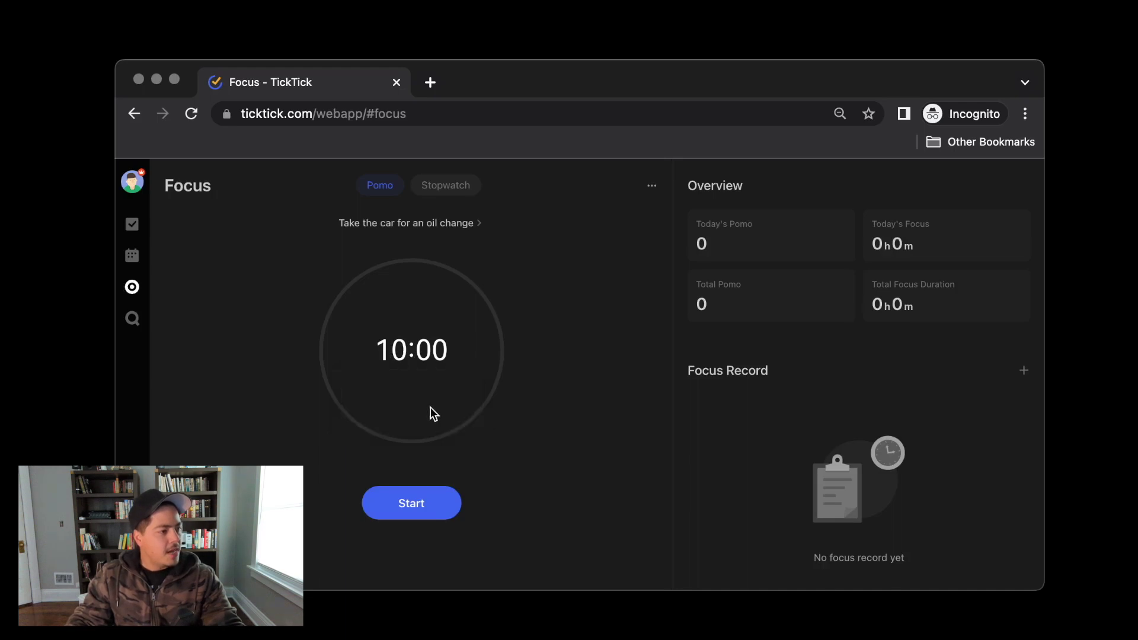
Start the 10-minute Pomo, then pause, end, and restart it so it runs.
click(436, 506)
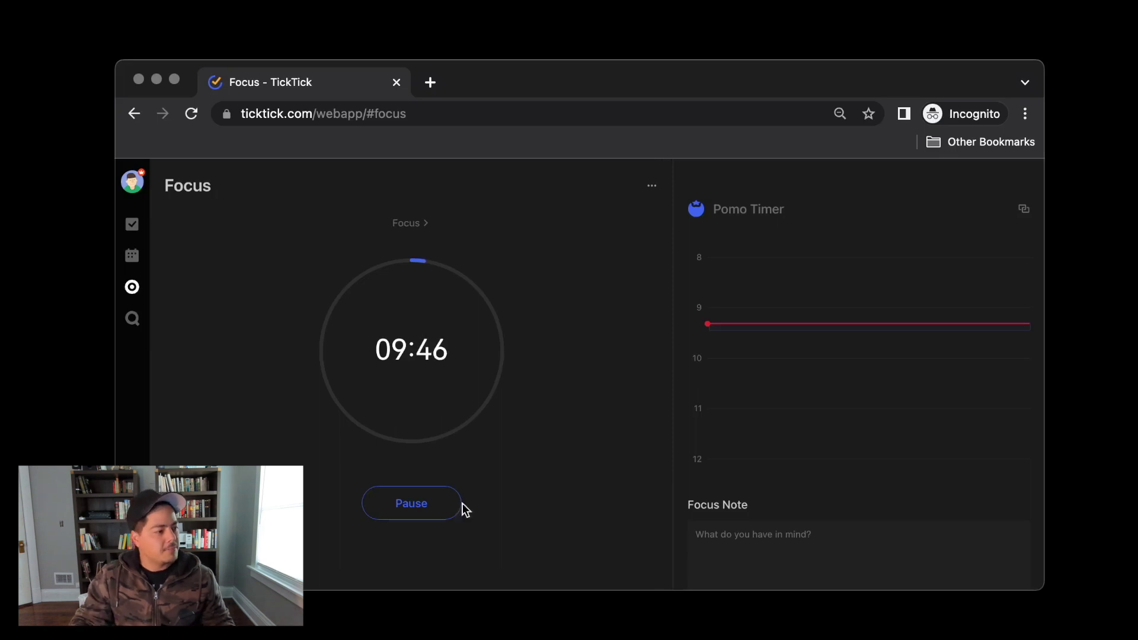
click(434, 521)
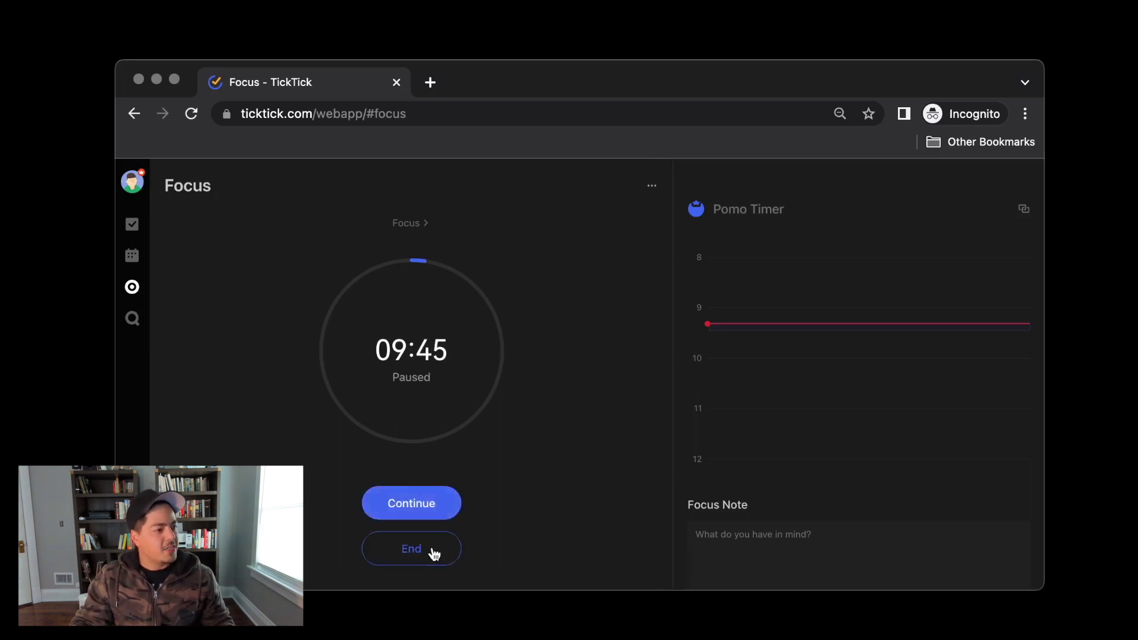
click(432, 550)
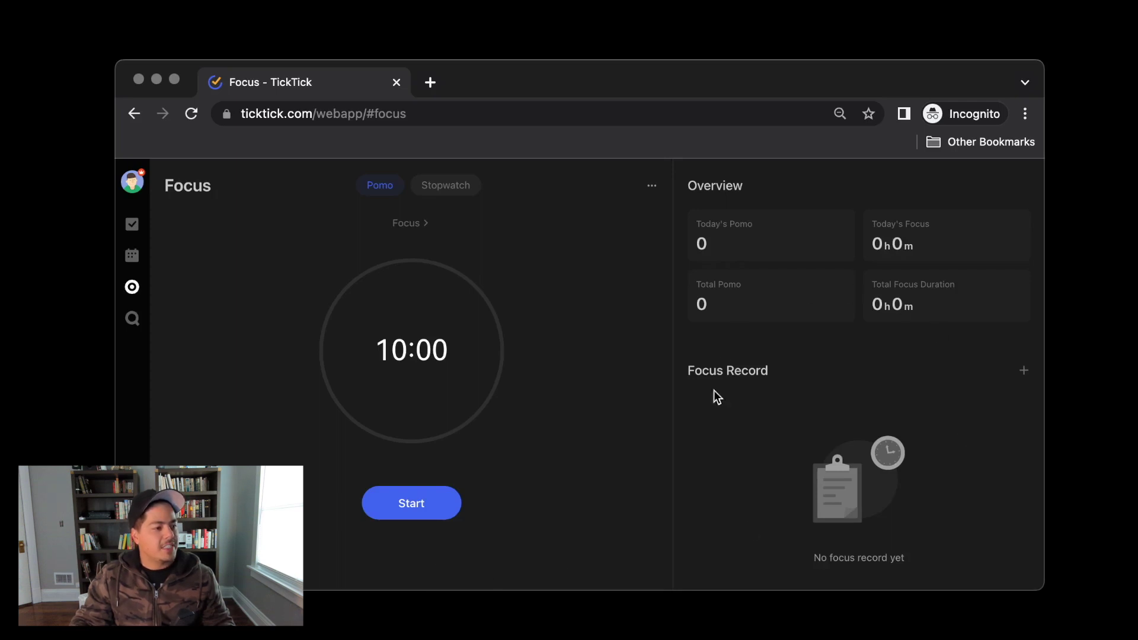
click(409, 509)
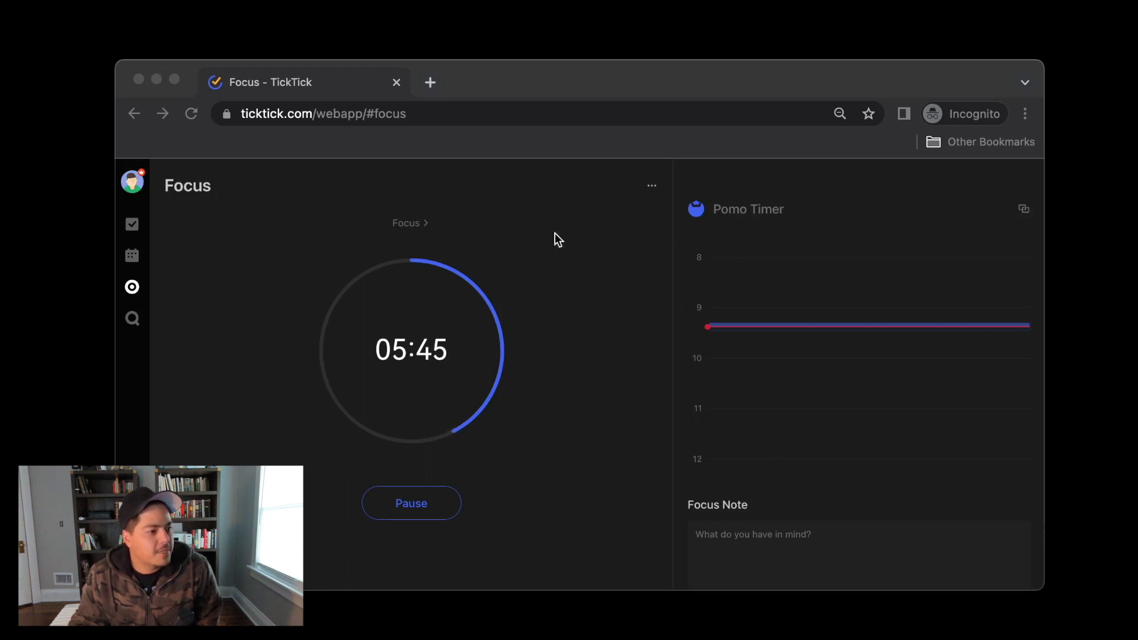
click(954, 219)
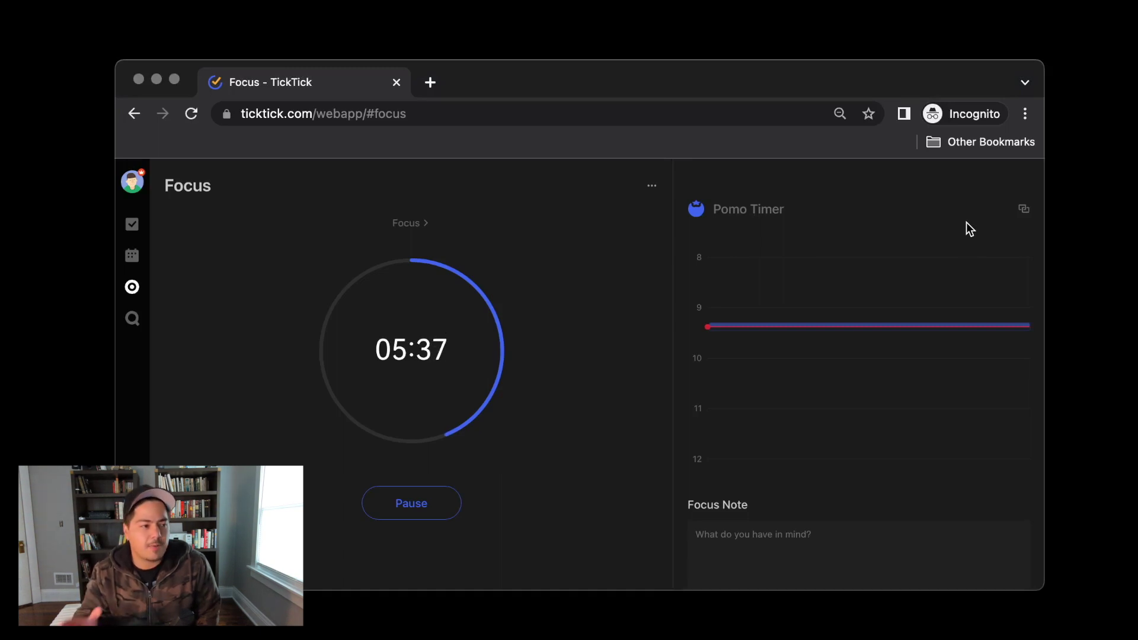
Attach the running Pomo to the oil-change task and credit the elapsed time to it.
click(1023, 217)
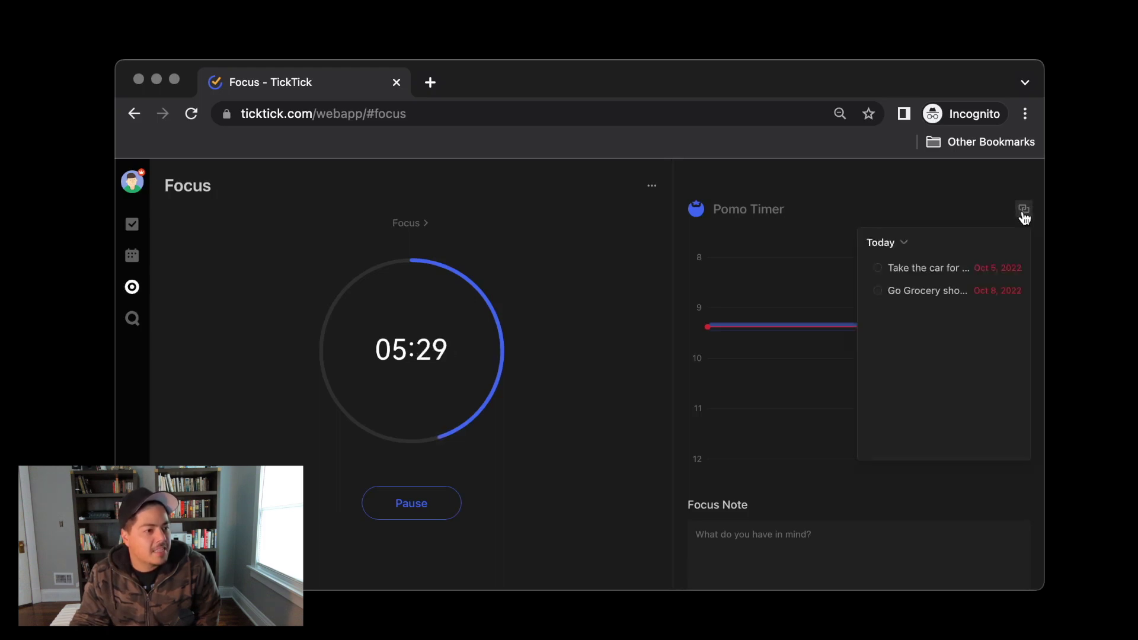
click(880, 274)
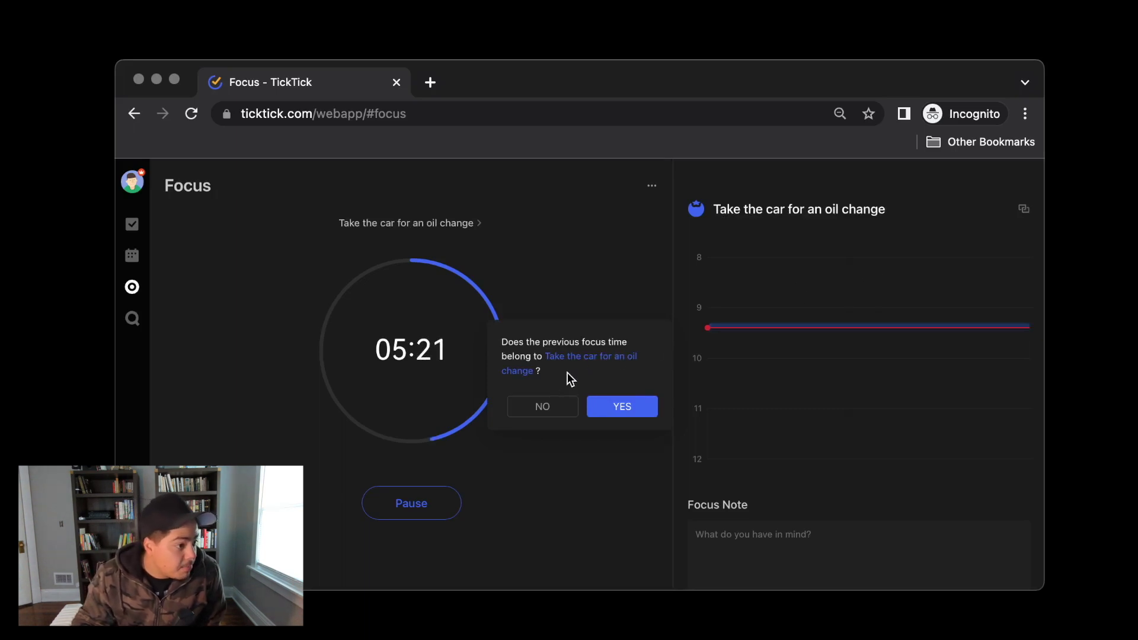
click(601, 407)
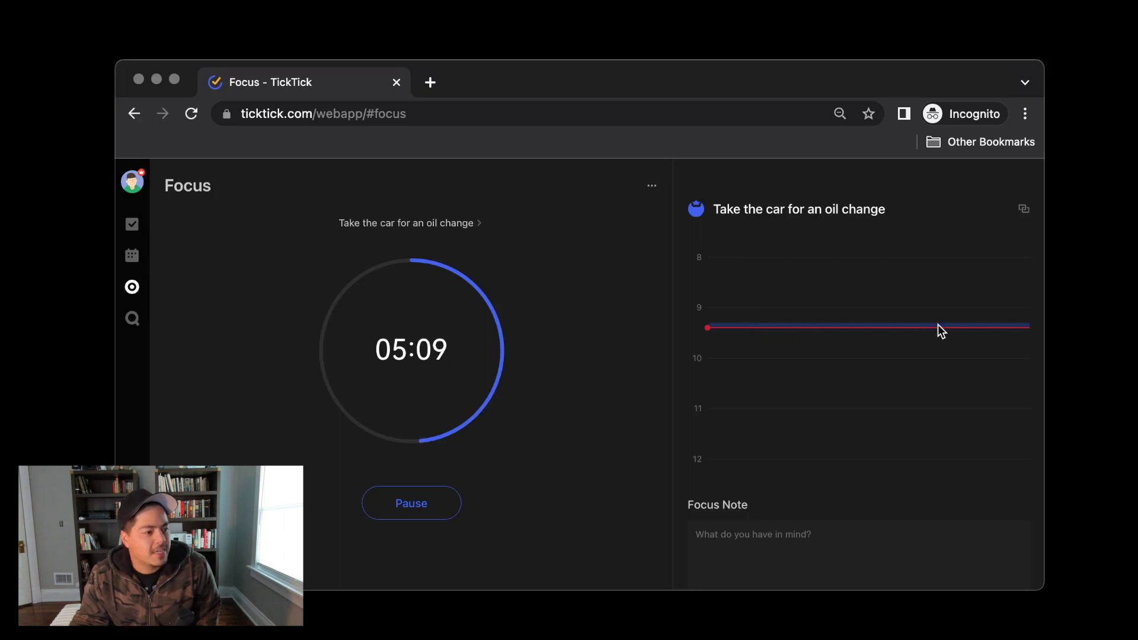
click(832, 539)
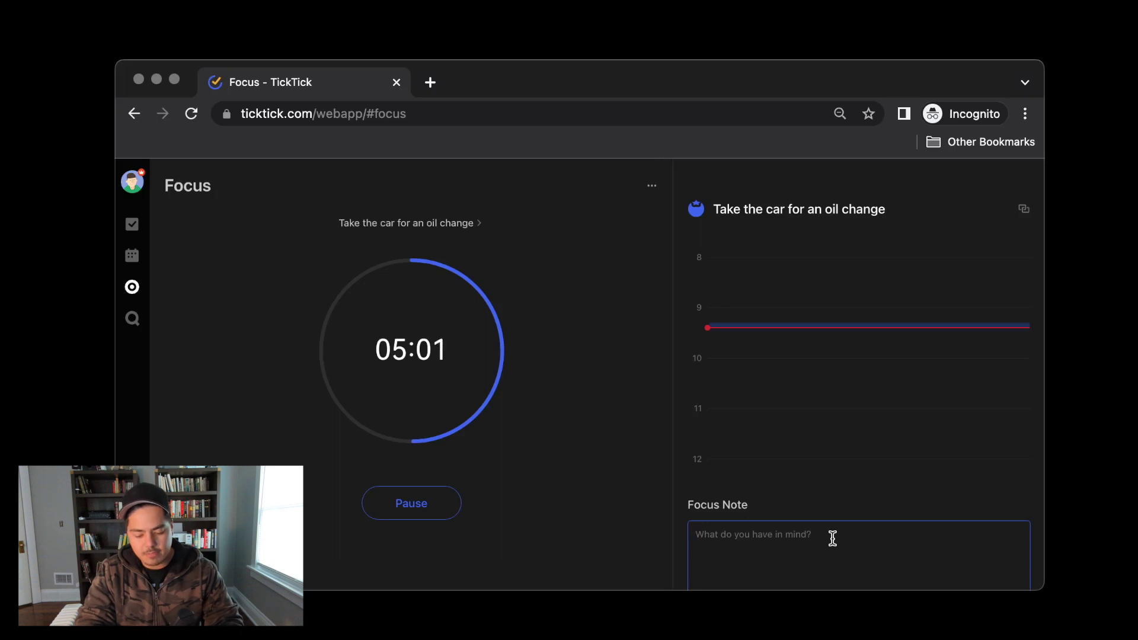
Write the focus note 'Took car to Joe's Oil Change'.
text(T)
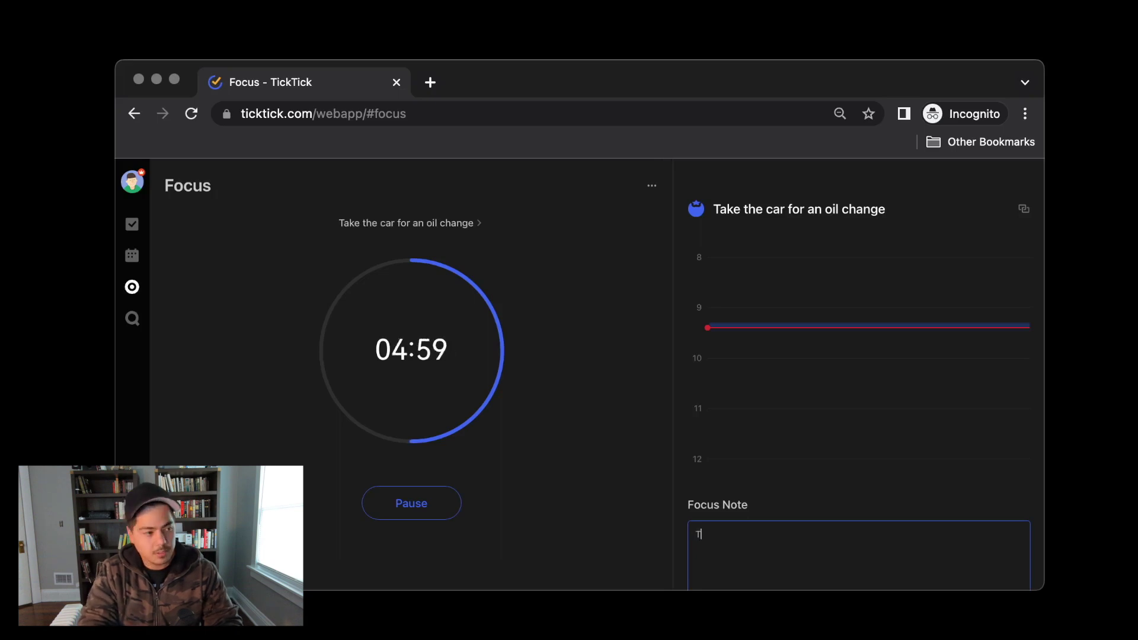
text(ook ca)
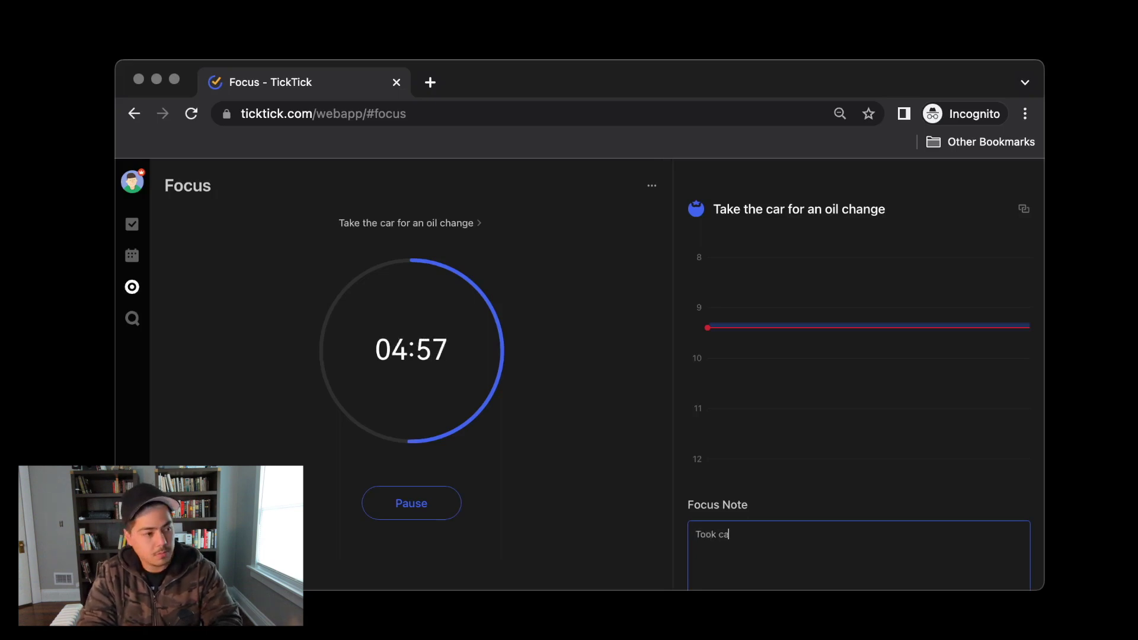
text(r to Joe's)
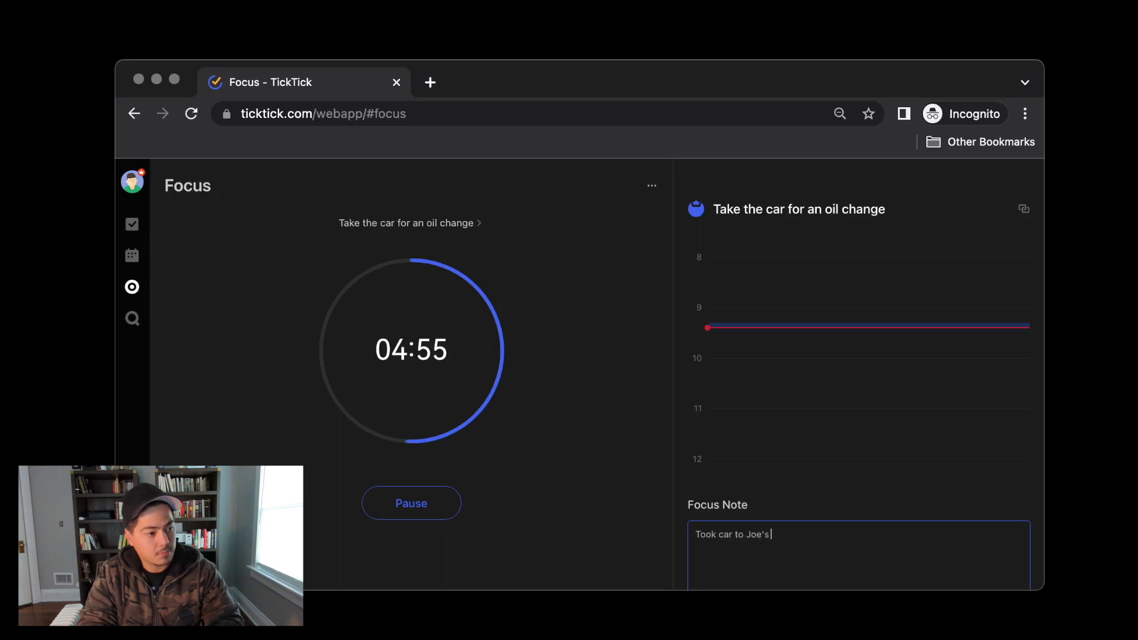
text( oil)
key(BackSpace)
key(BackSpace)
key(BackSpace)
text(O)
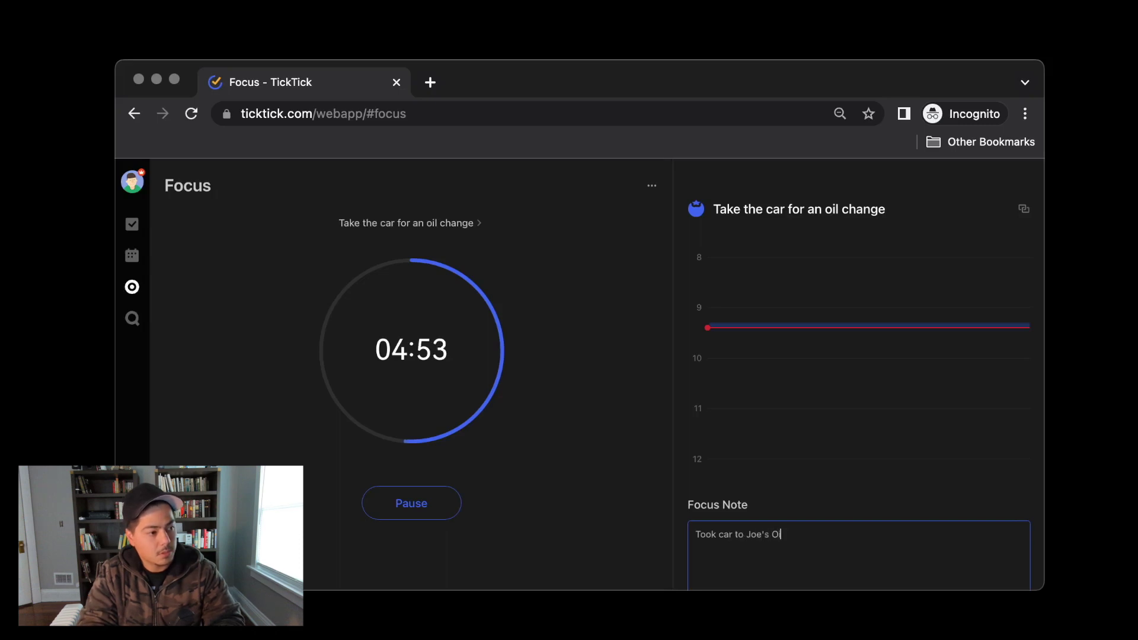
text(il Change)
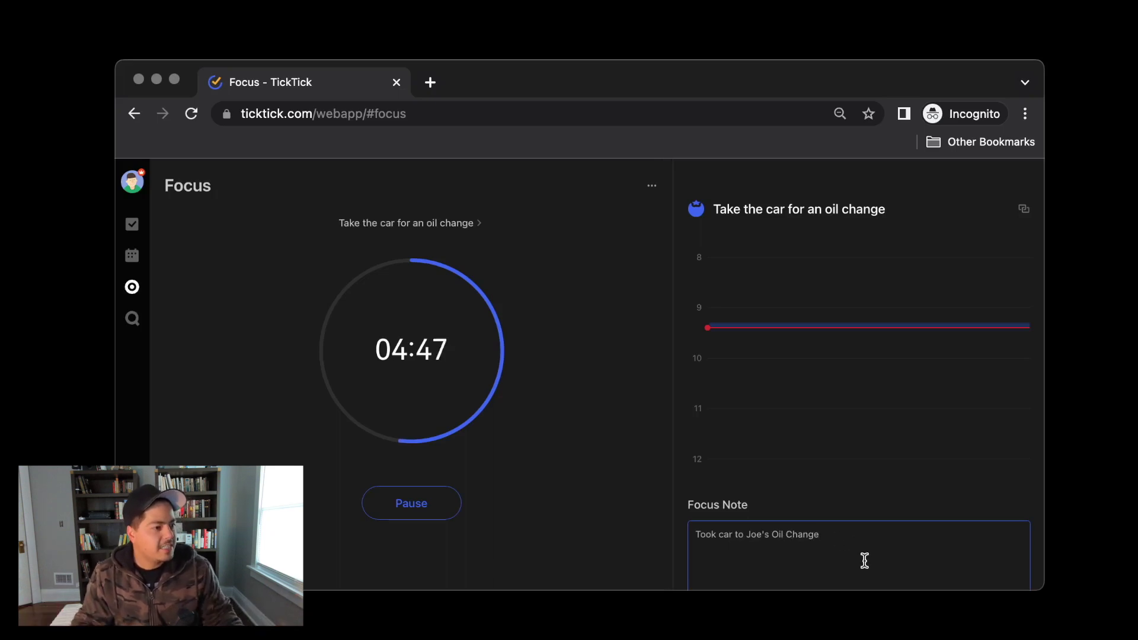
Pause and end the Pomo early, saving it as a 5-minute oil-change record.
click(424, 521)
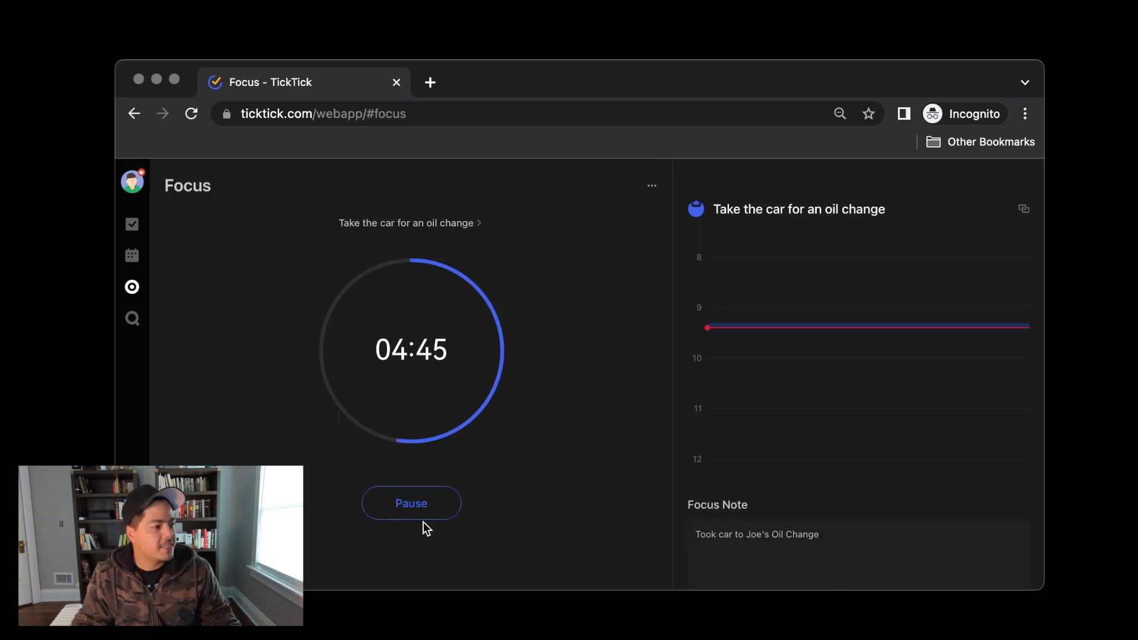
click(423, 520)
click(427, 546)
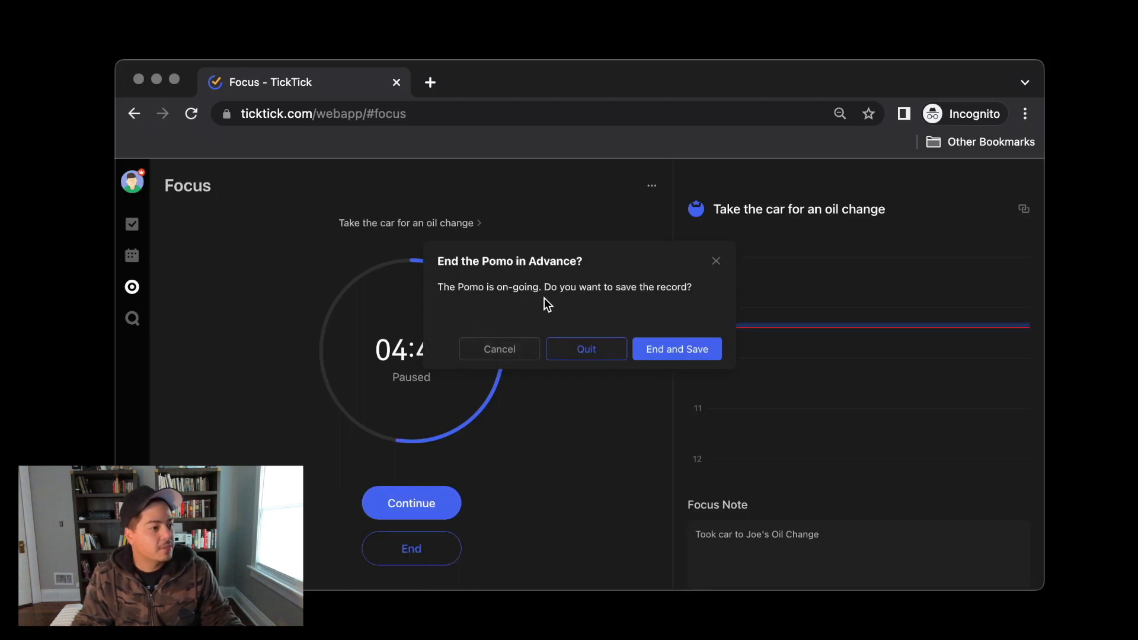
click(674, 355)
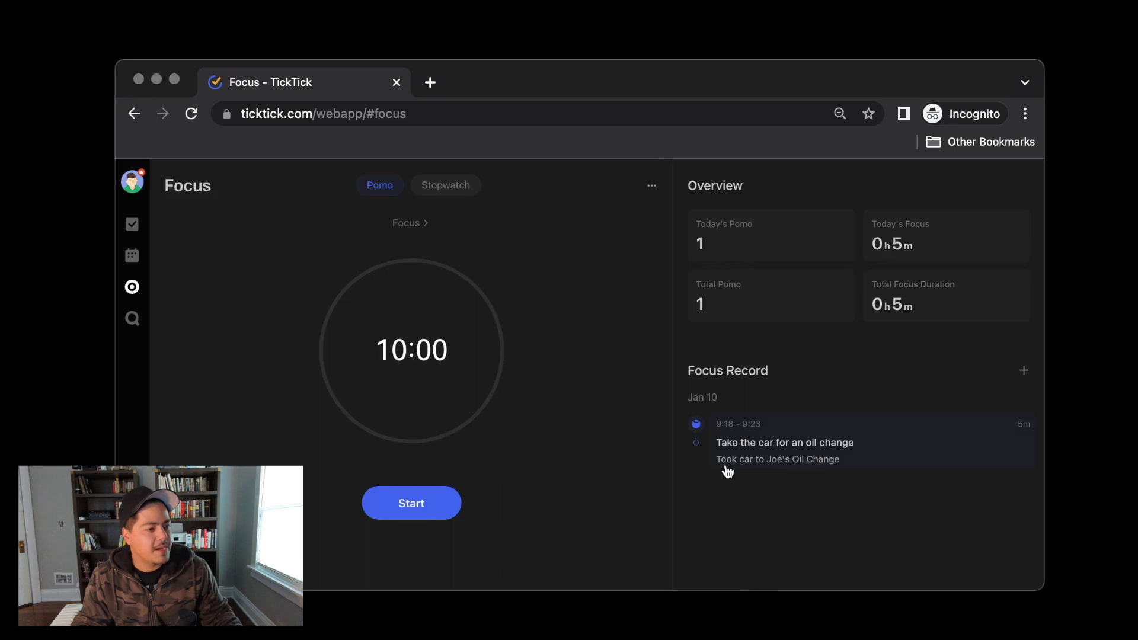
click(812, 466)
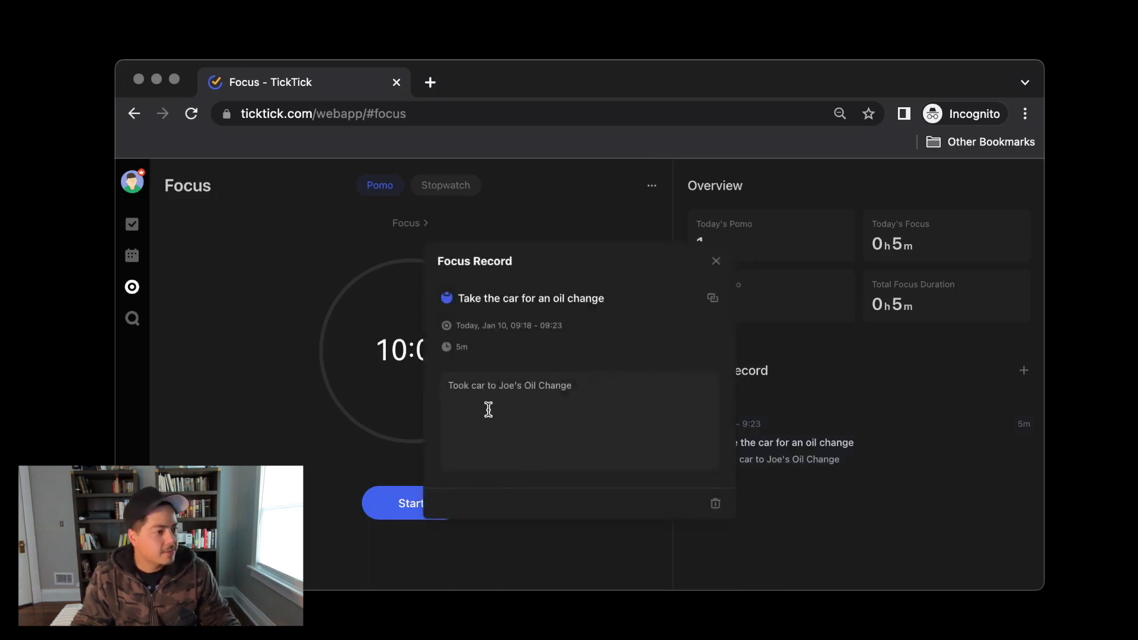
click(712, 299)
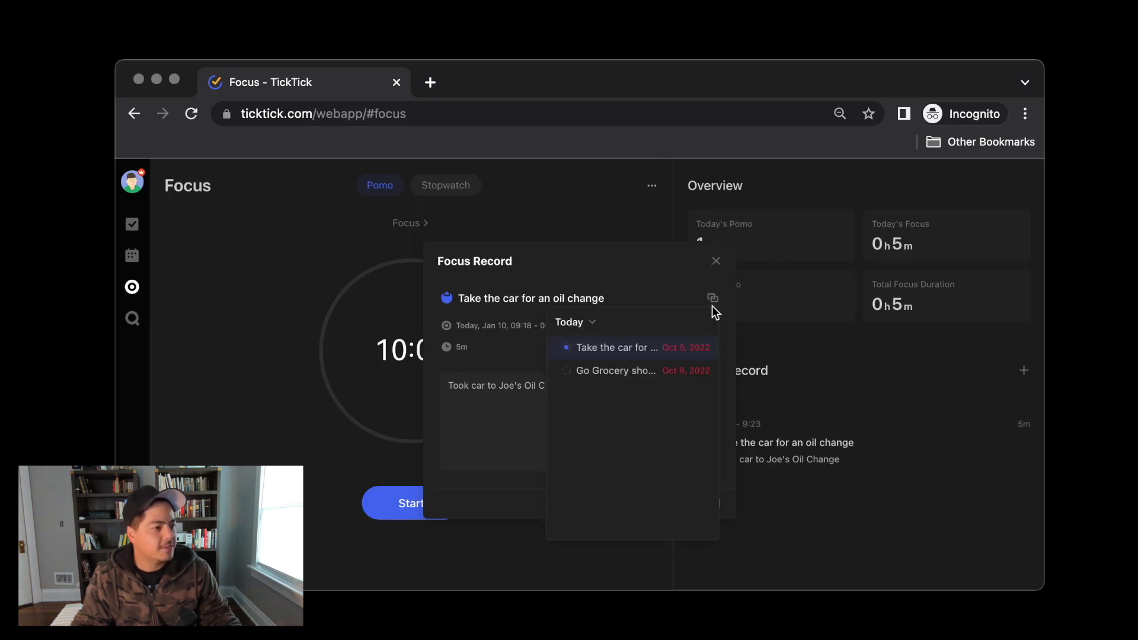
click(678, 299)
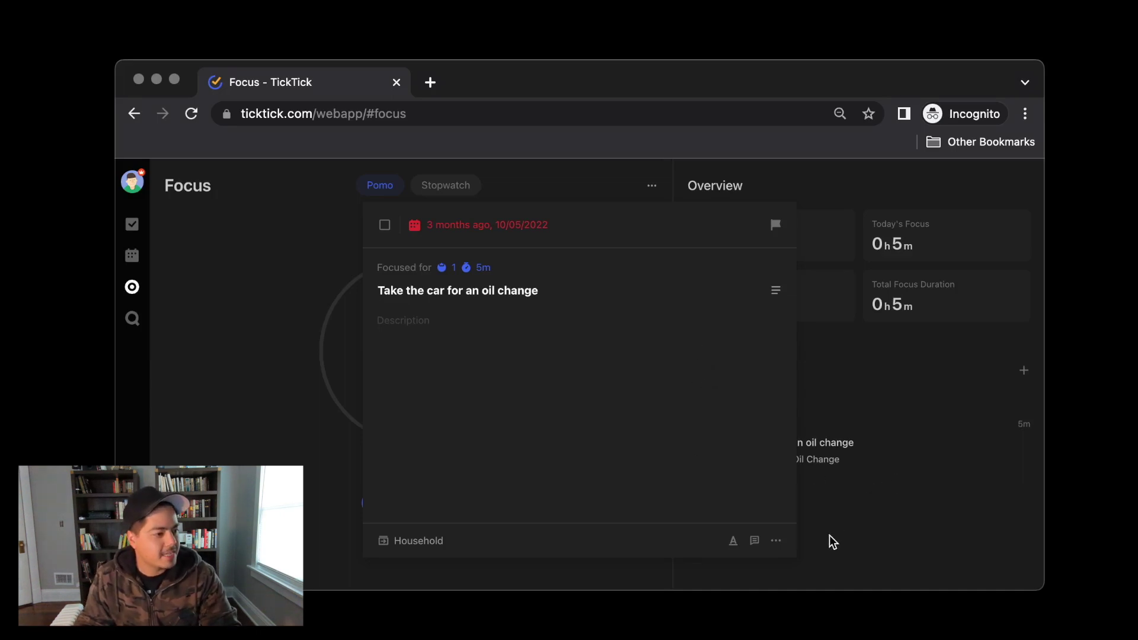
click(901, 526)
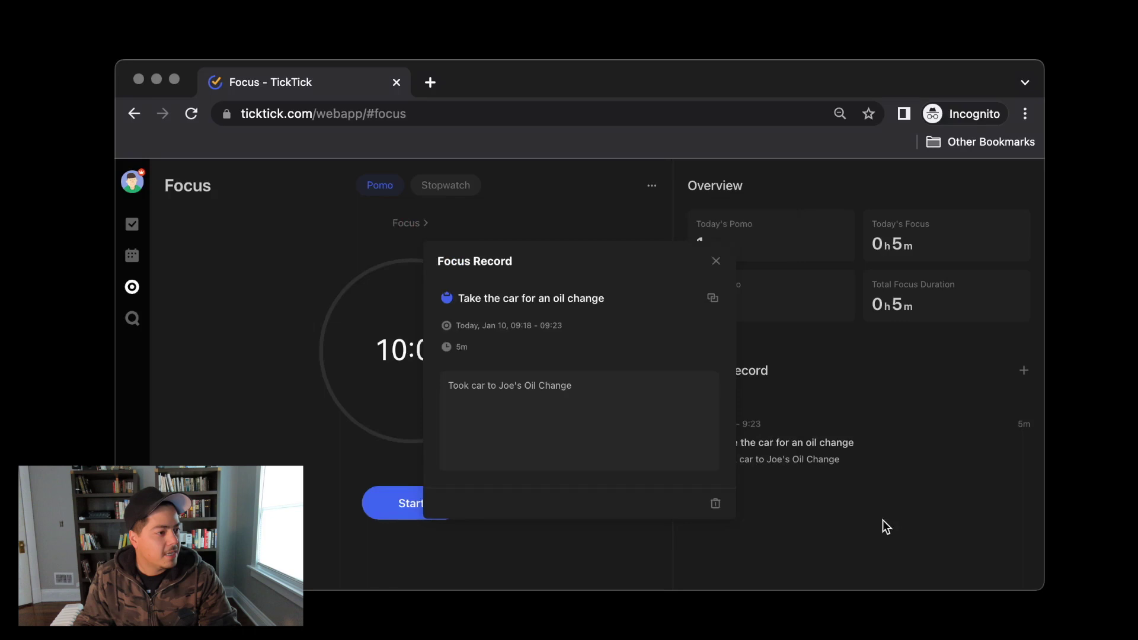
click(715, 261)
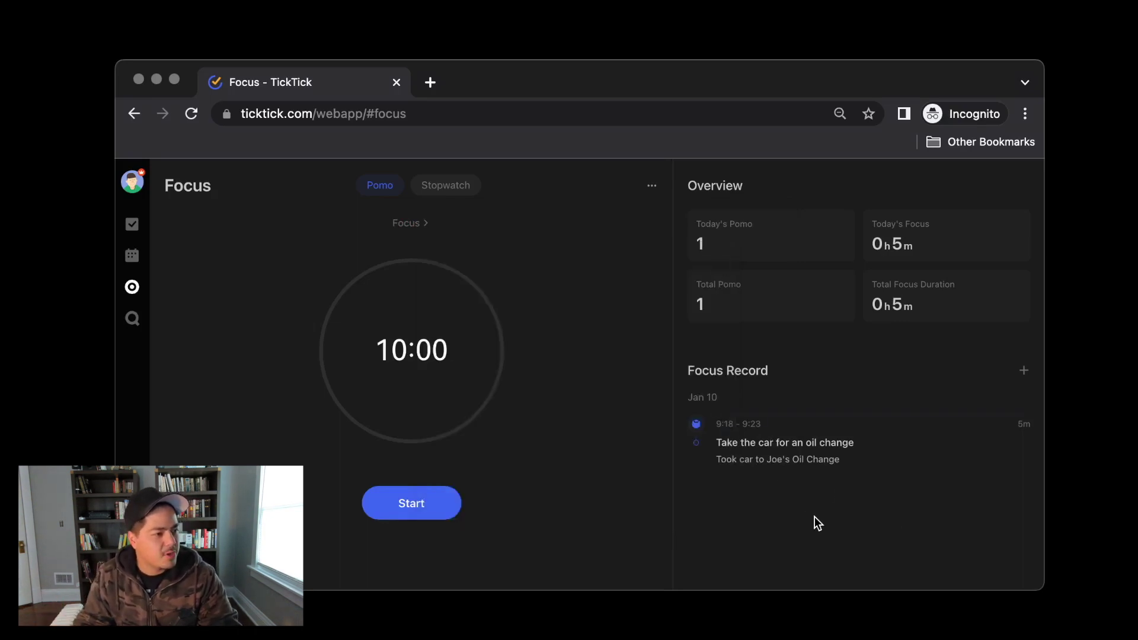
click(1024, 371)
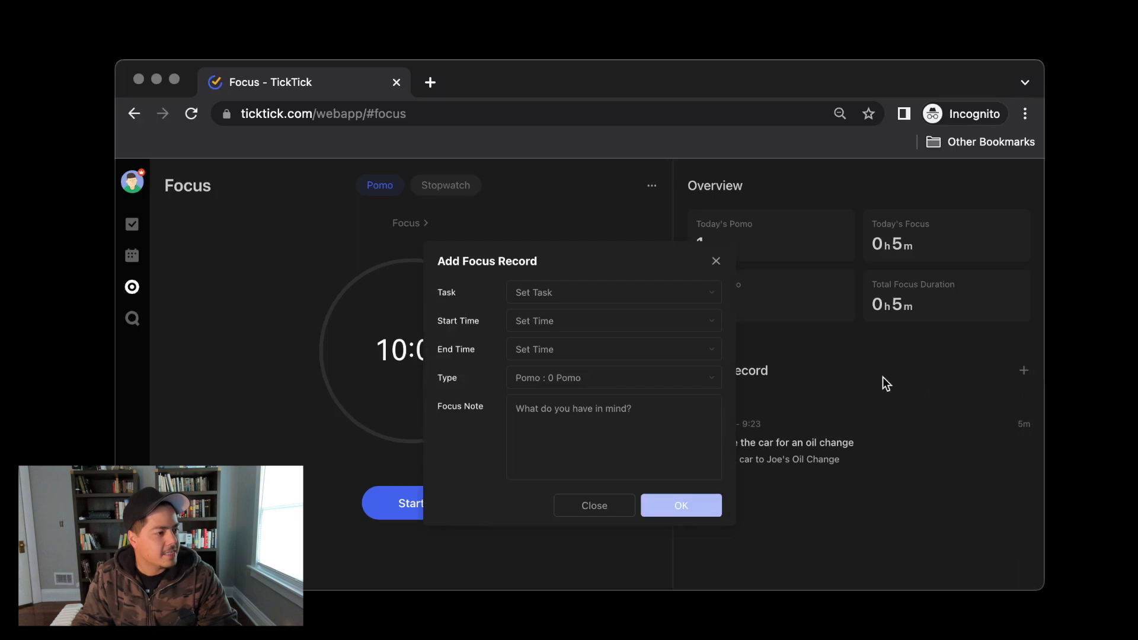
click(691, 301)
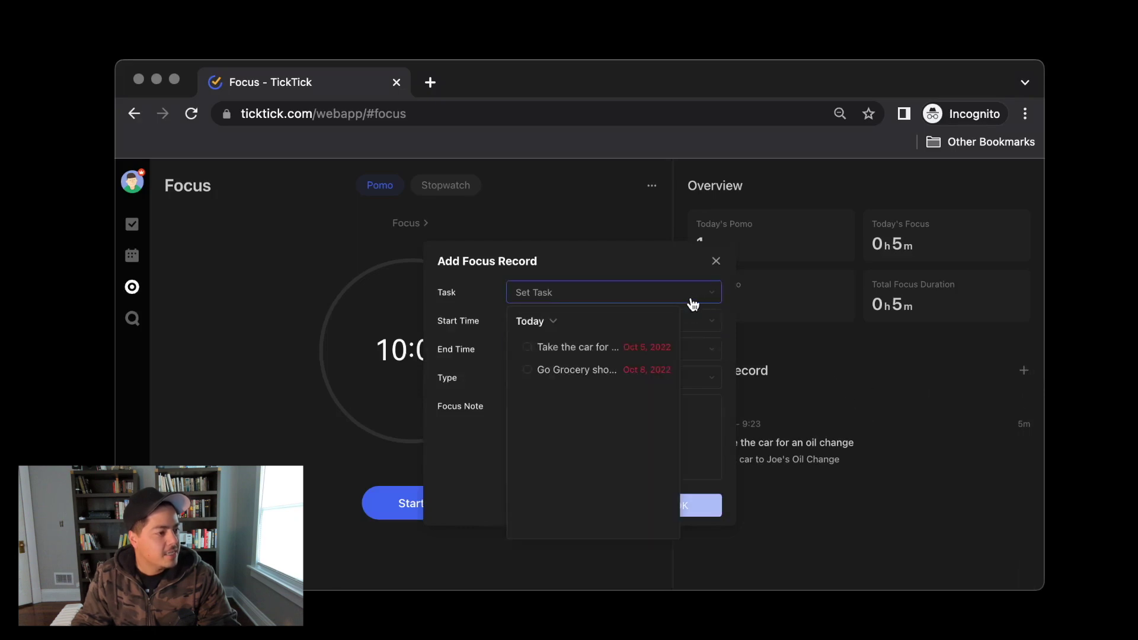
click(526, 372)
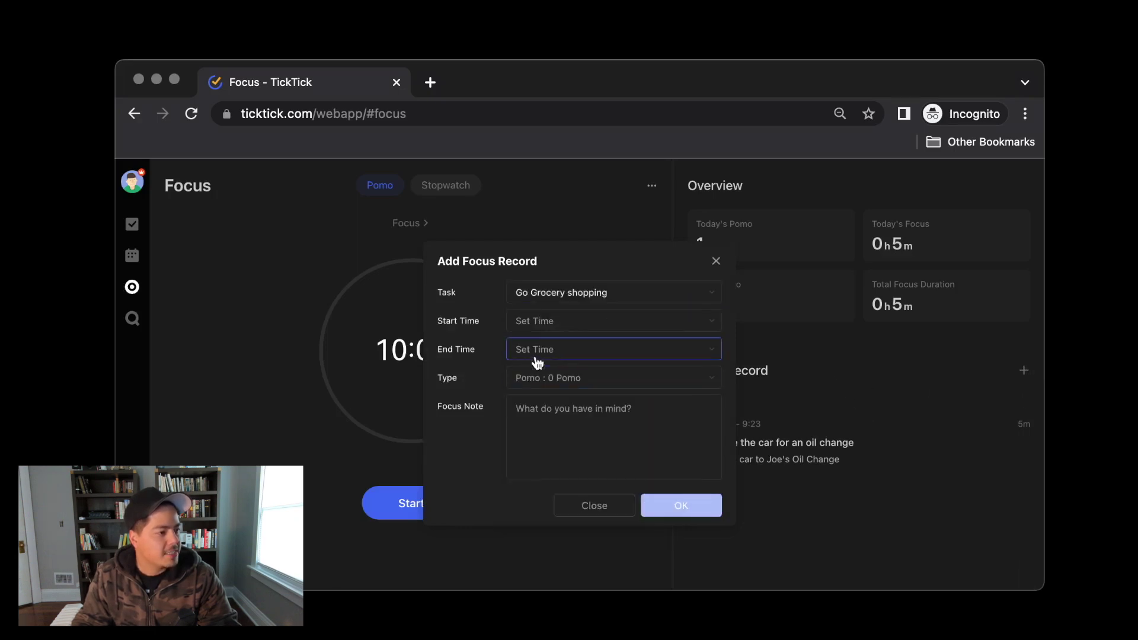
click(557, 334)
click(549, 411)
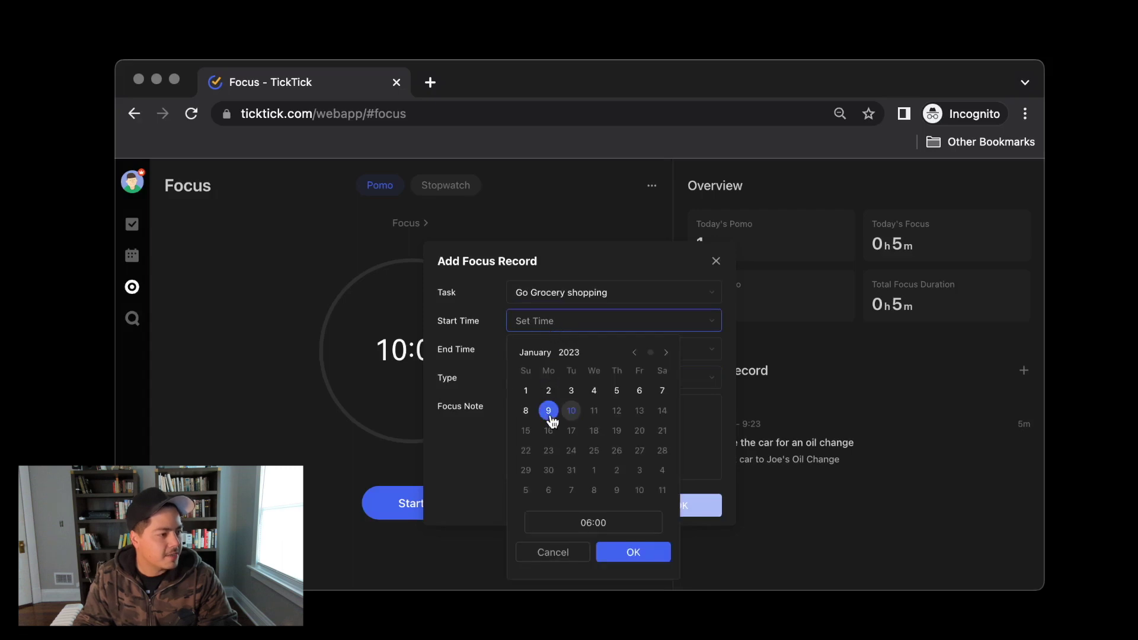
click(630, 554)
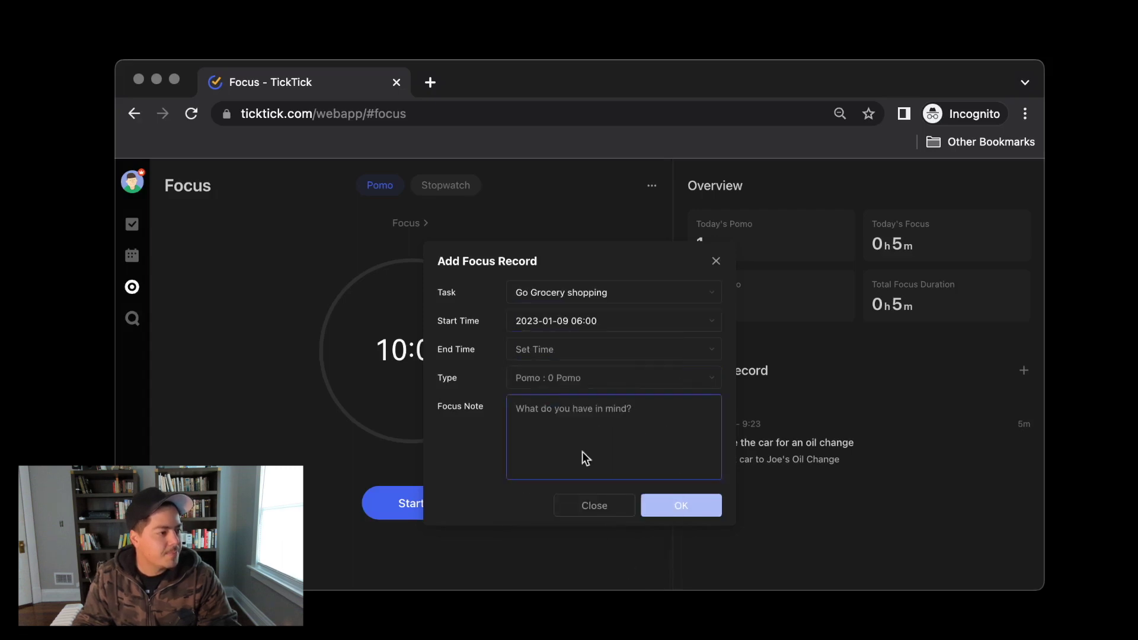
click(569, 355)
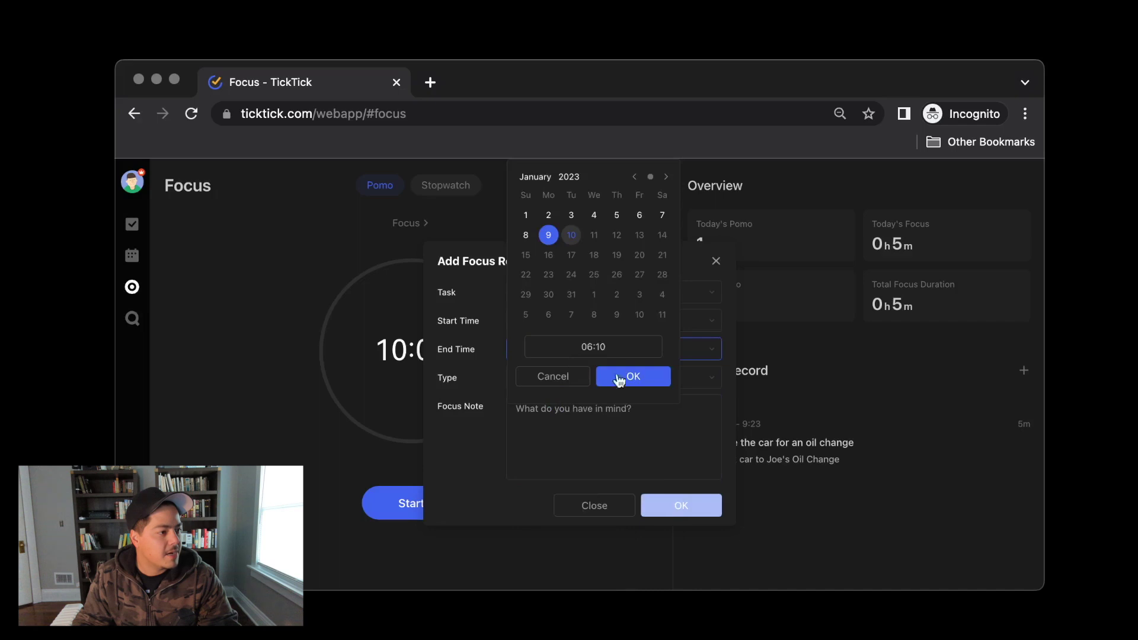
click(611, 351)
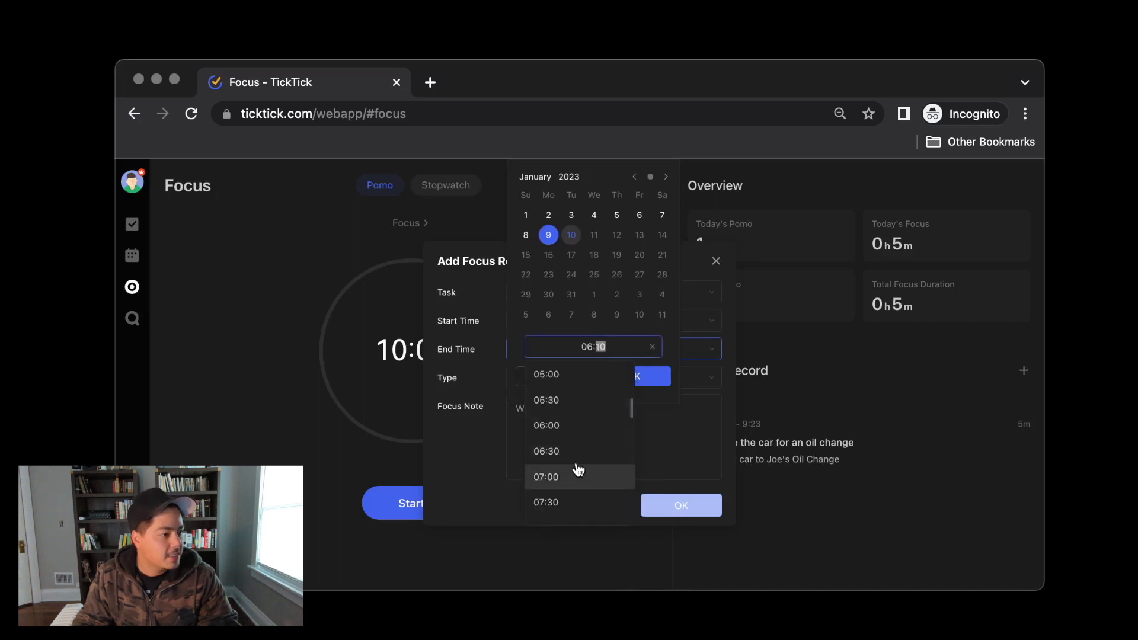
scroll(569, 461, down, 6)
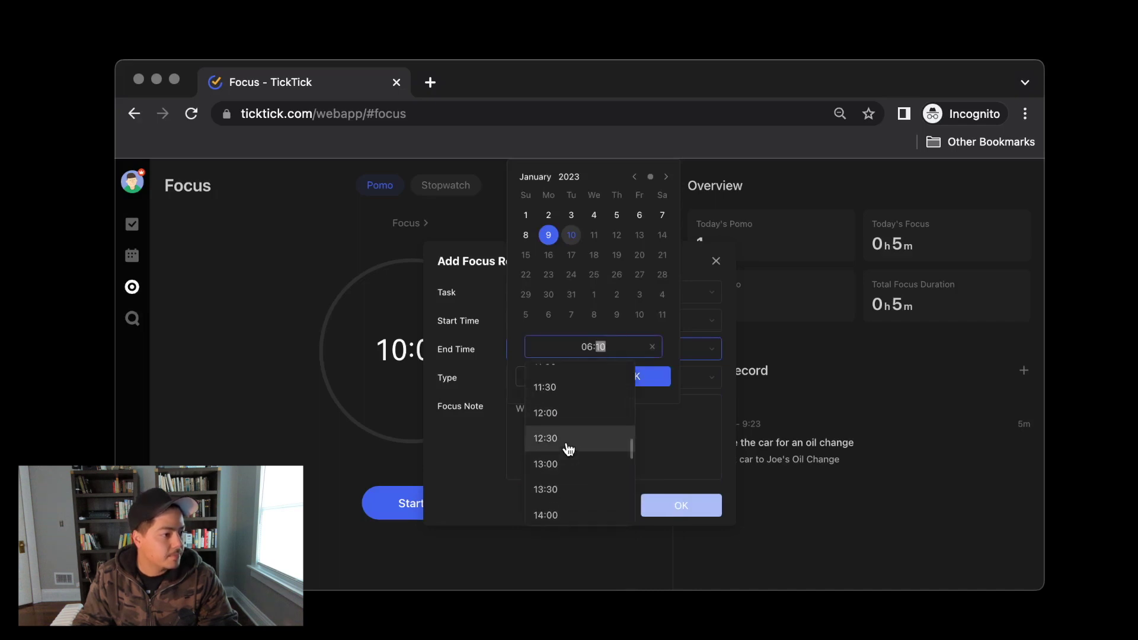
click(568, 414)
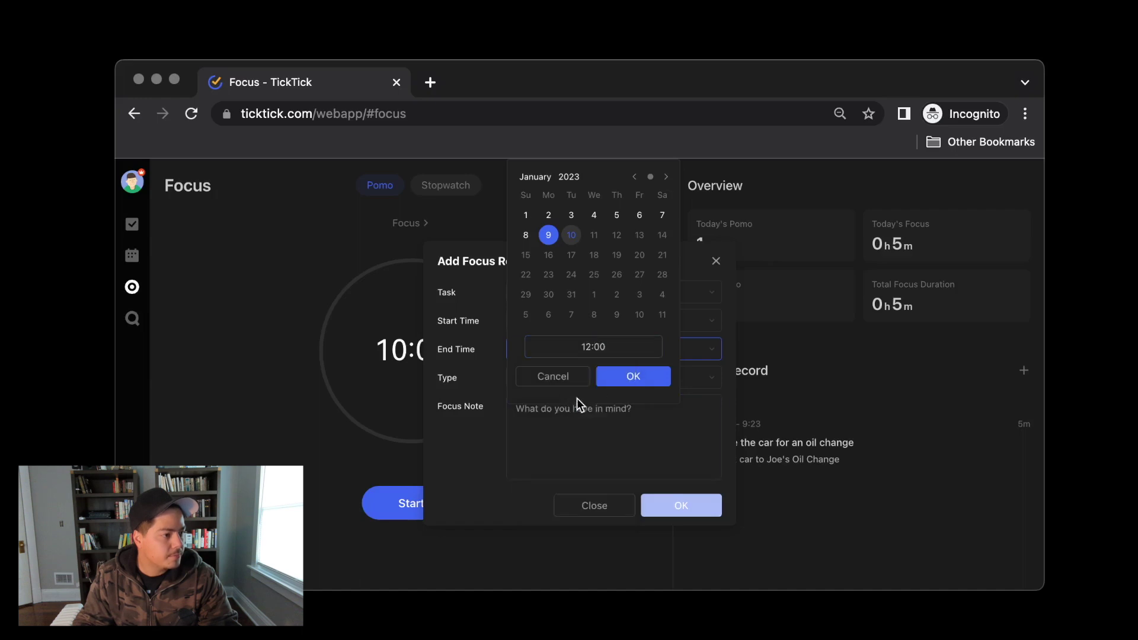
click(614, 382)
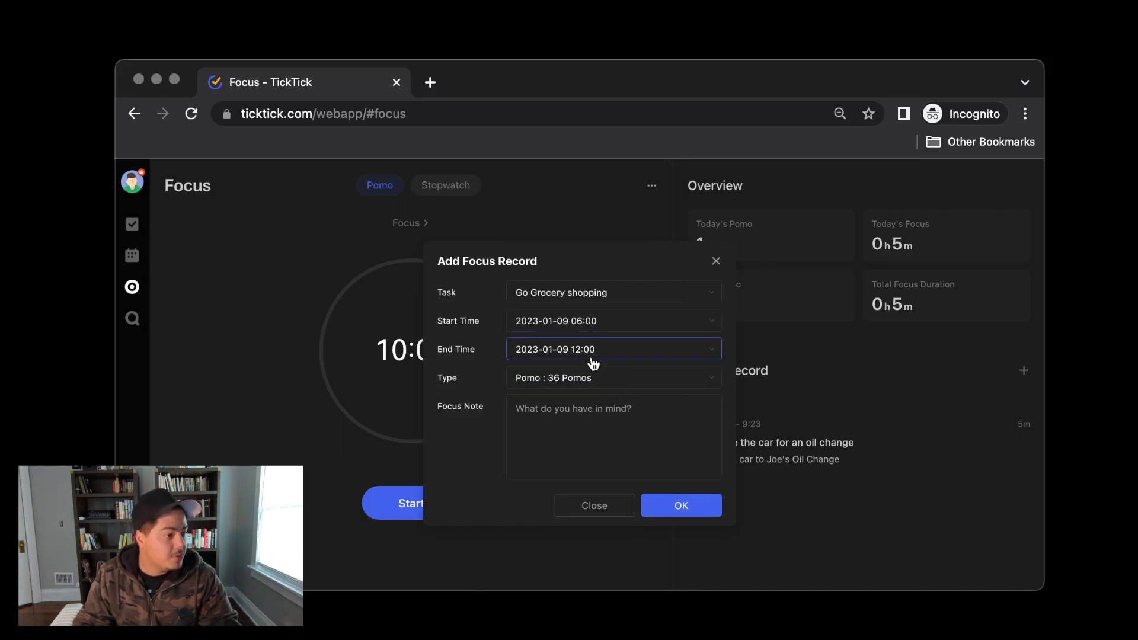
click(596, 386)
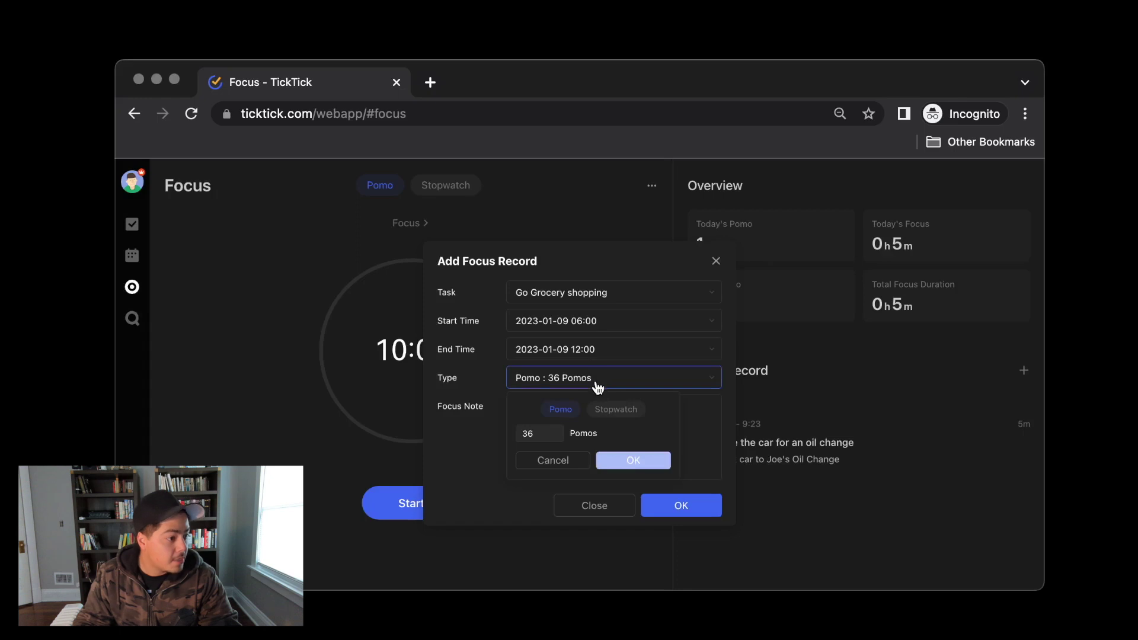
click(588, 414)
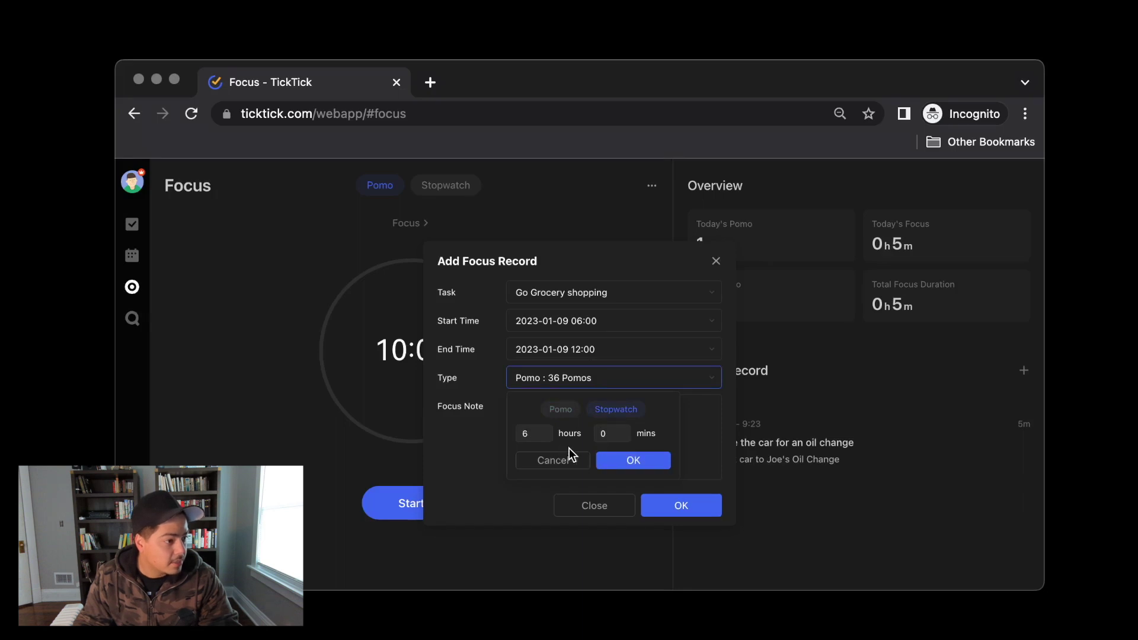
click(605, 461)
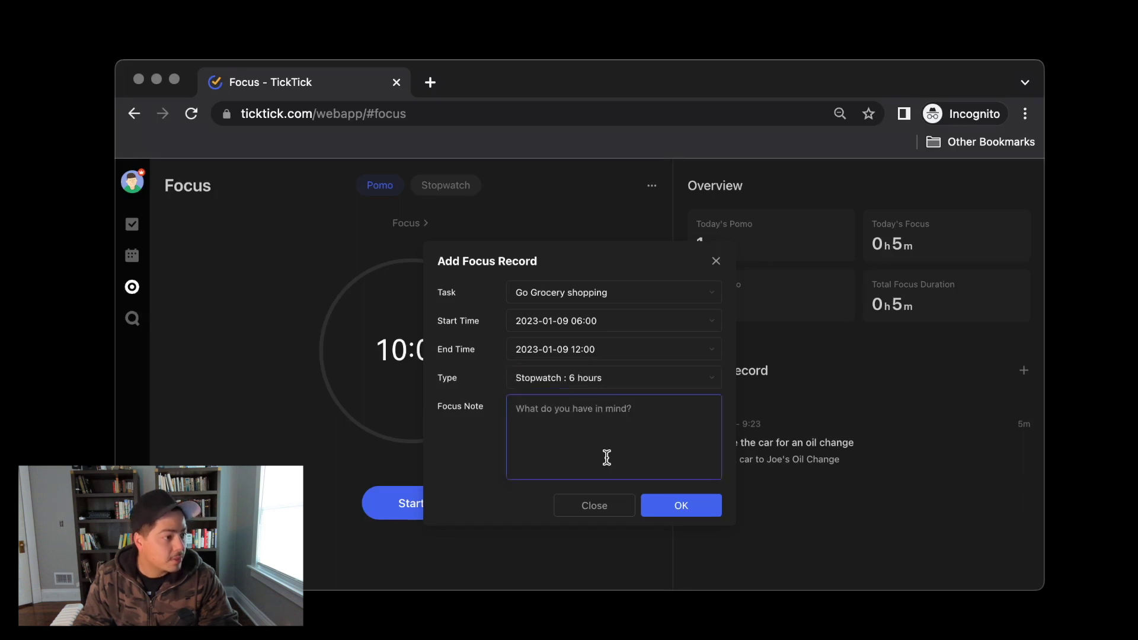
Move the record's start time to 11:00 and save the grocery record.
click(586, 323)
click(589, 515)
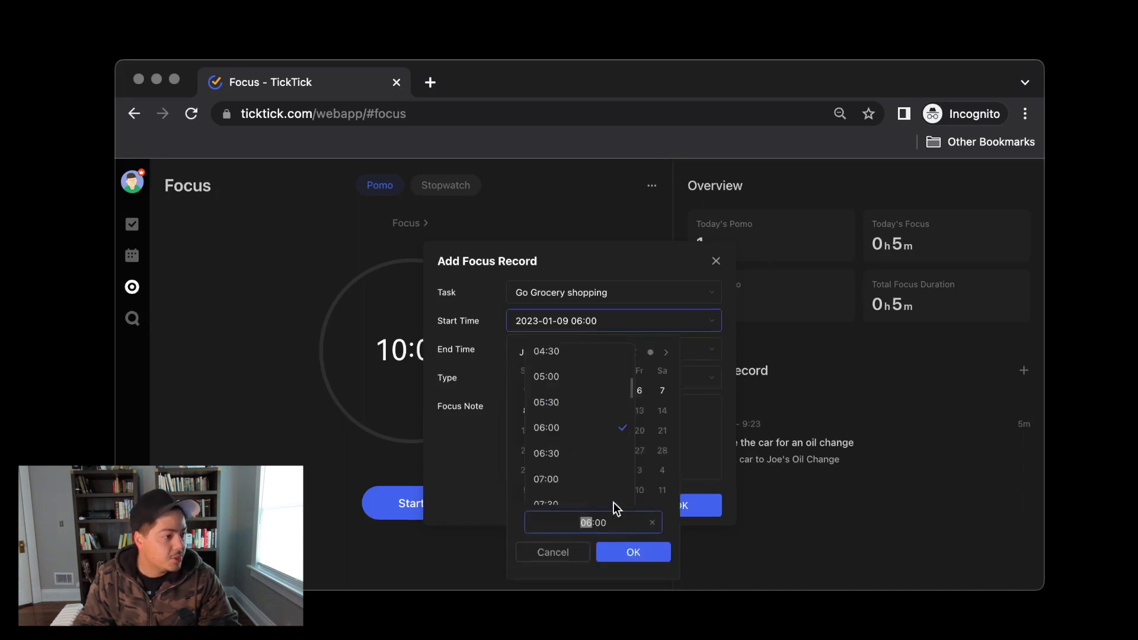
scroll(575, 460, down, 8)
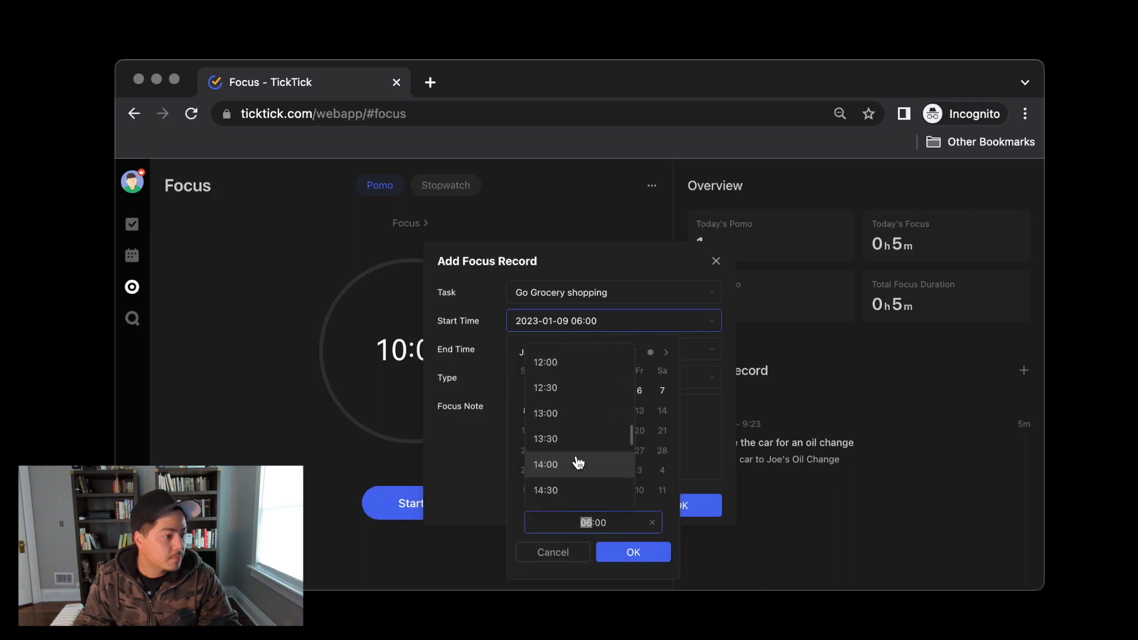
scroll(578, 462, up, 3)
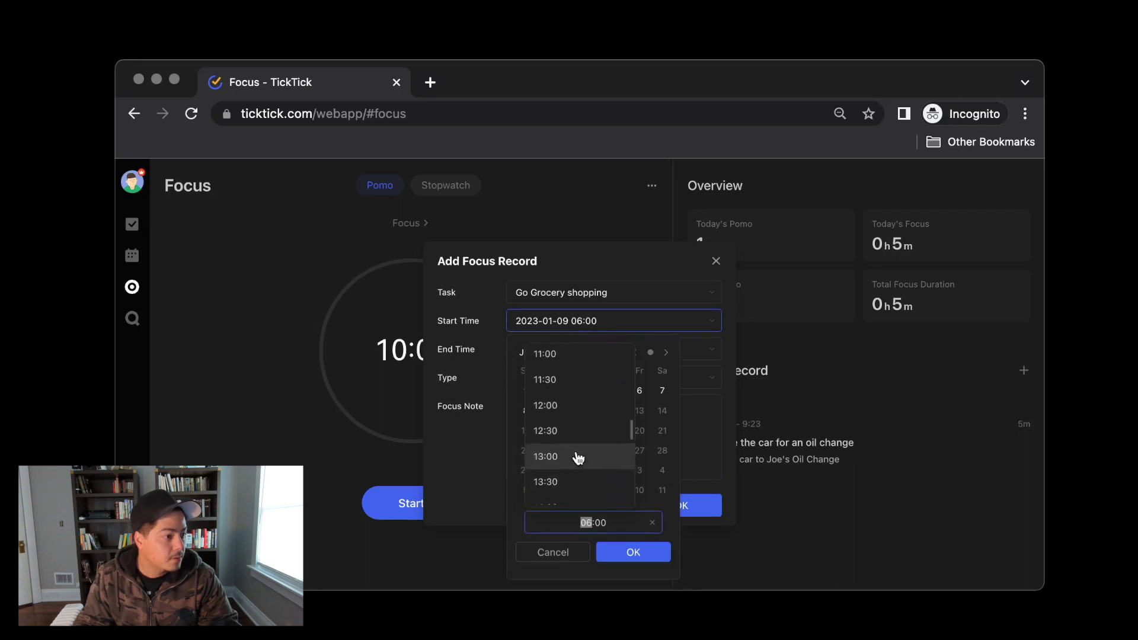
scroll(567, 400, up, 2)
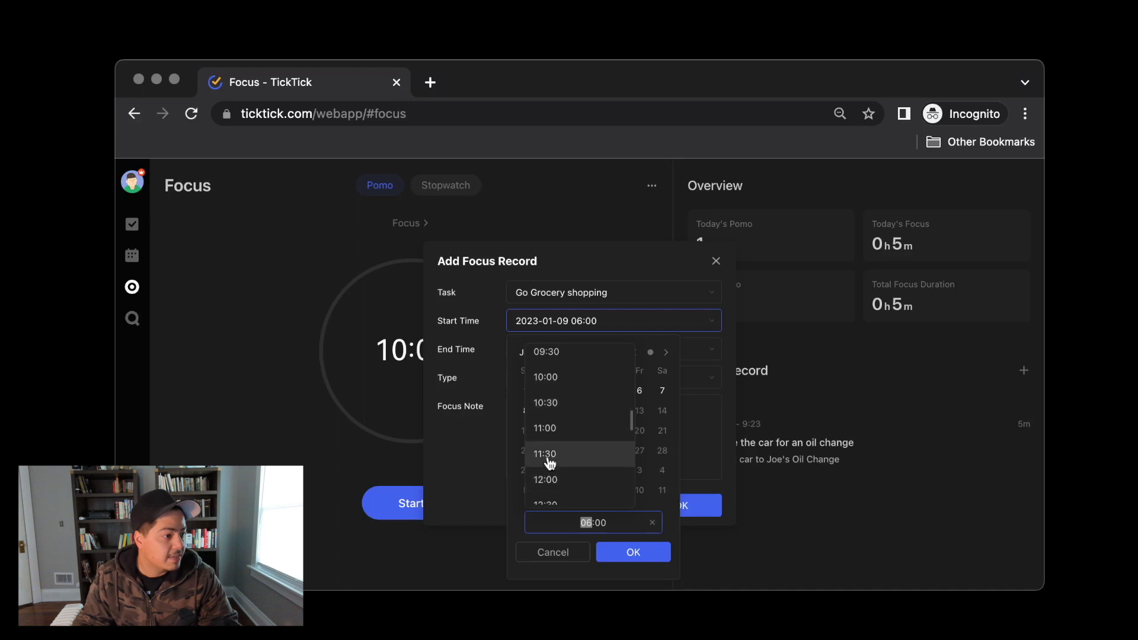
click(549, 459)
click(619, 554)
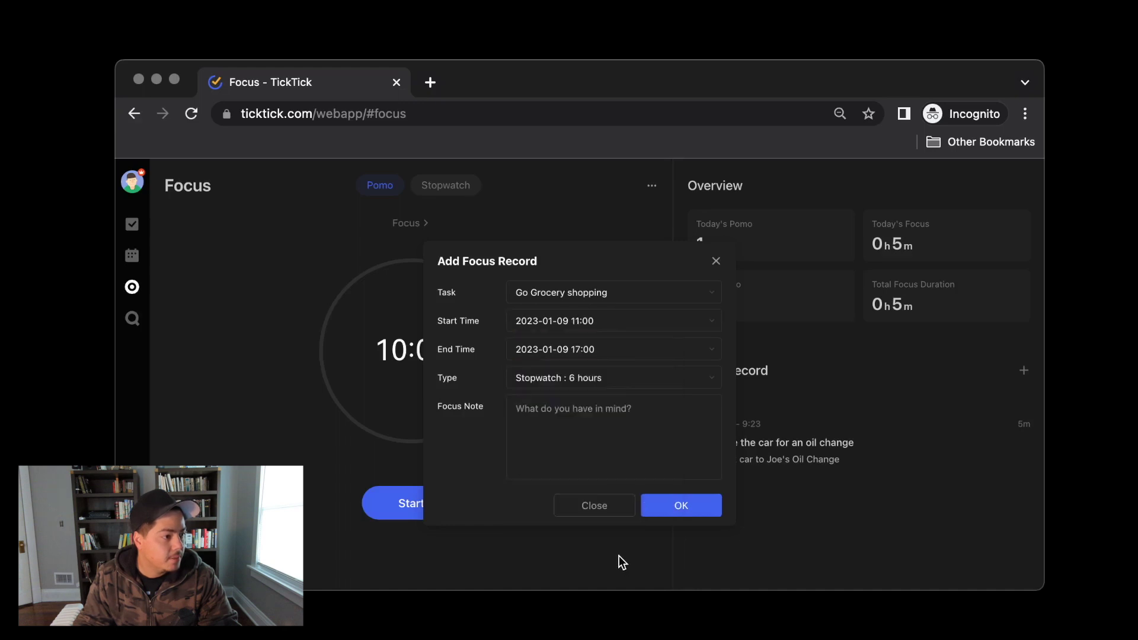
click(683, 505)
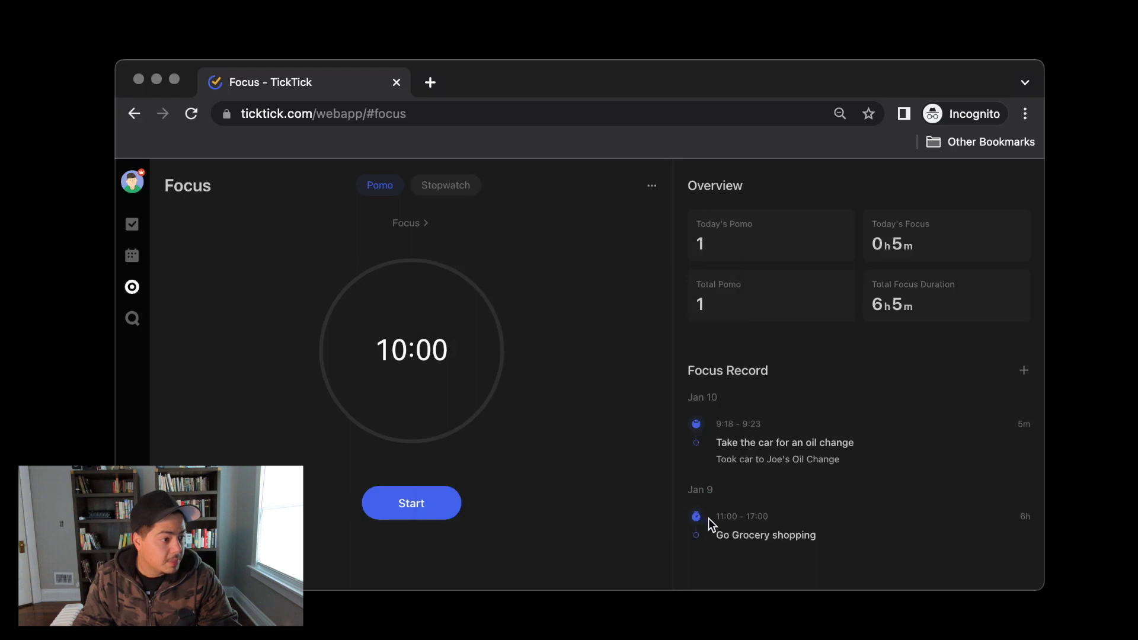
Open the Jan 9 Go Grocery shopping record's details and delete it.
click(902, 535)
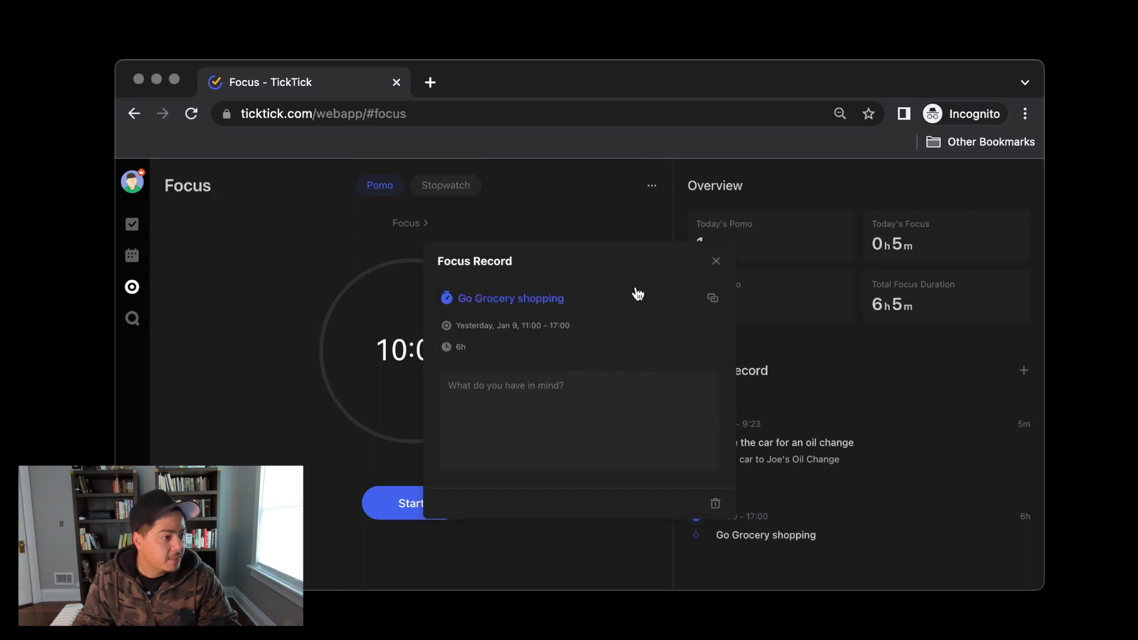
click(715, 261)
click(1026, 515)
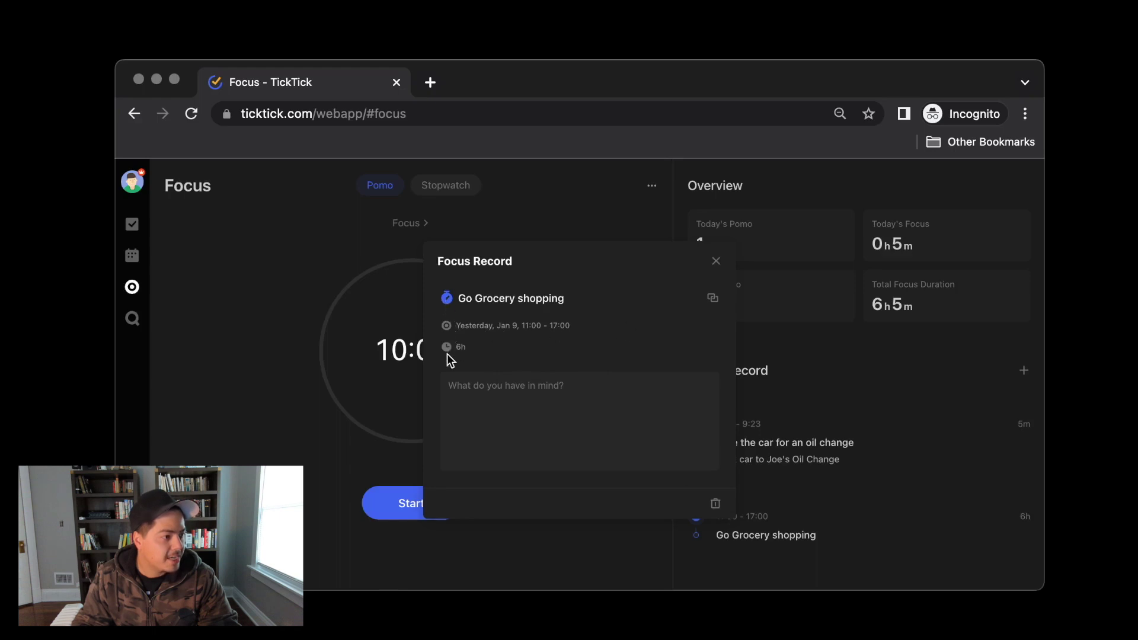
click(464, 390)
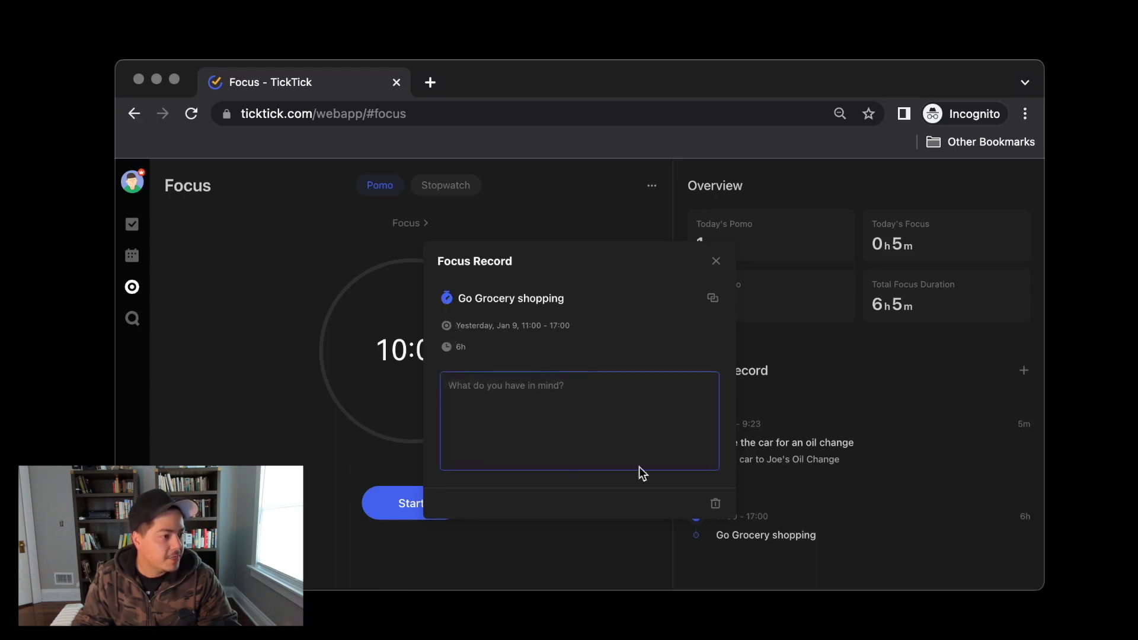
click(716, 264)
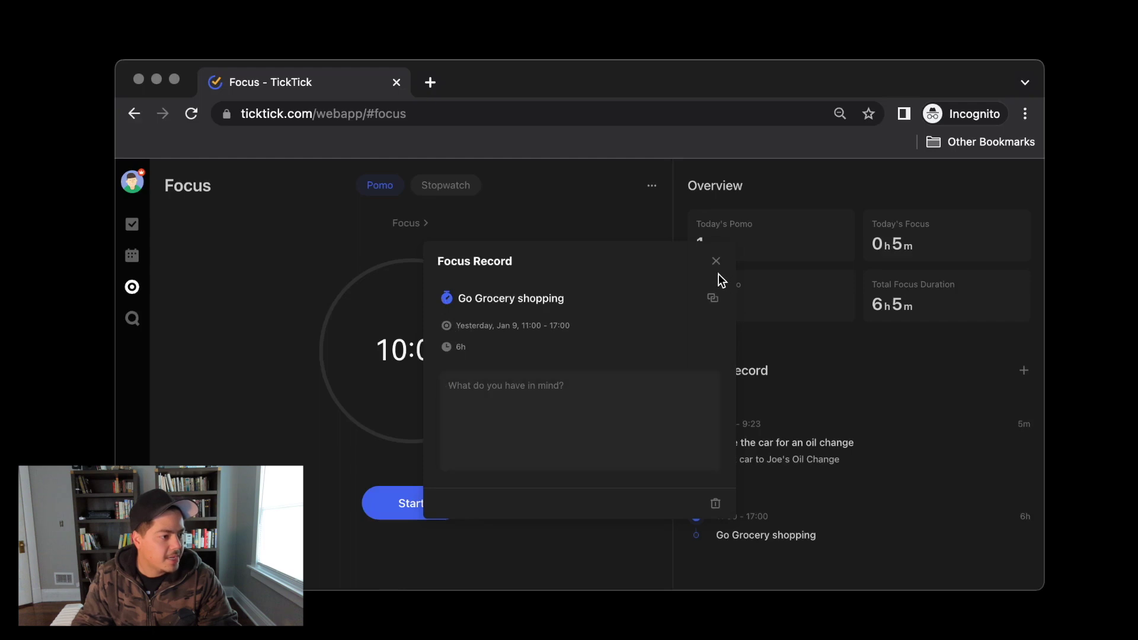
click(921, 538)
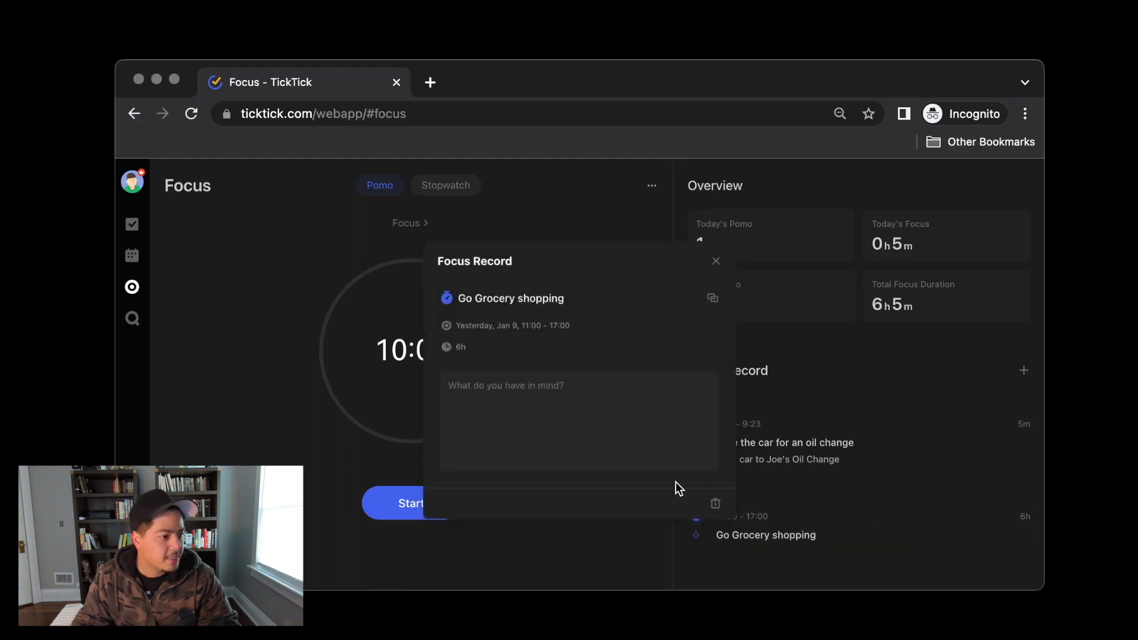
click(716, 504)
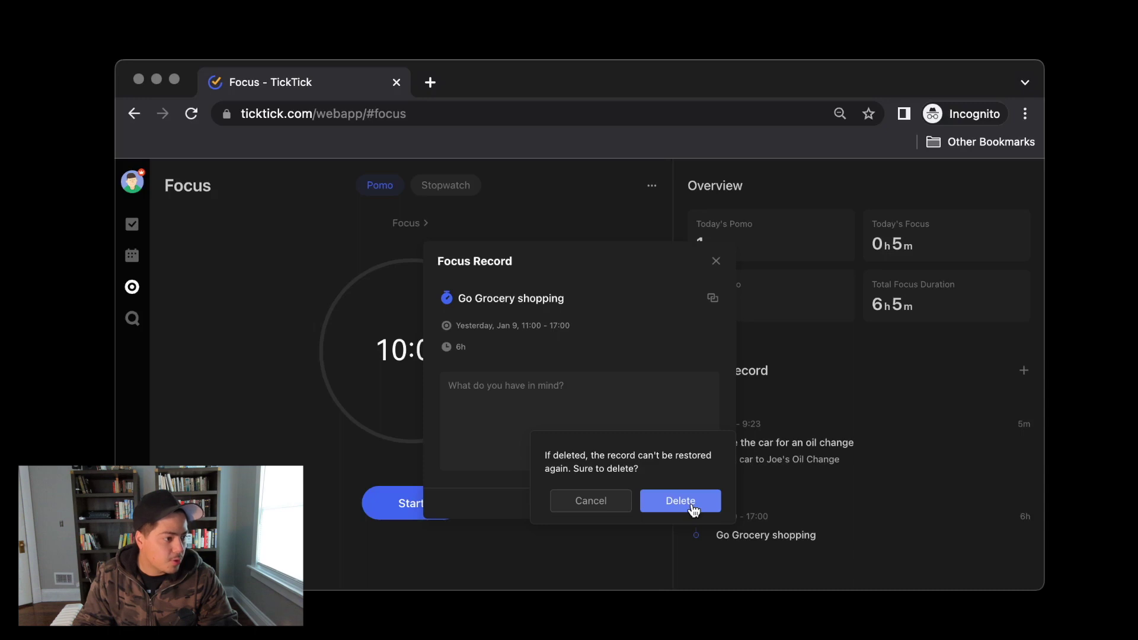
click(692, 506)
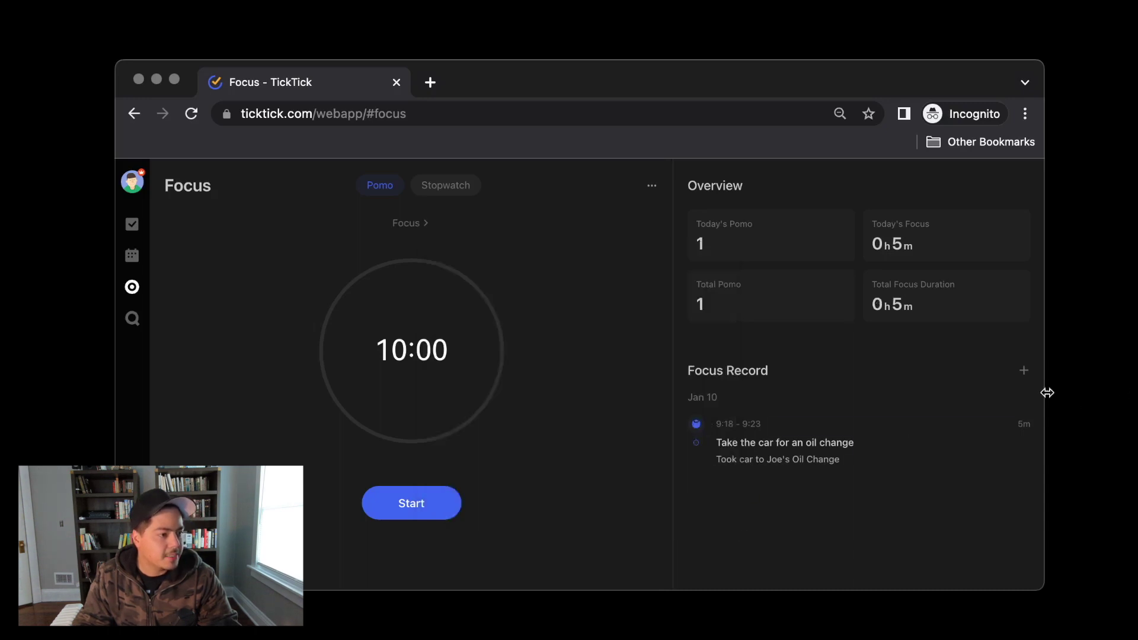
click(1024, 372)
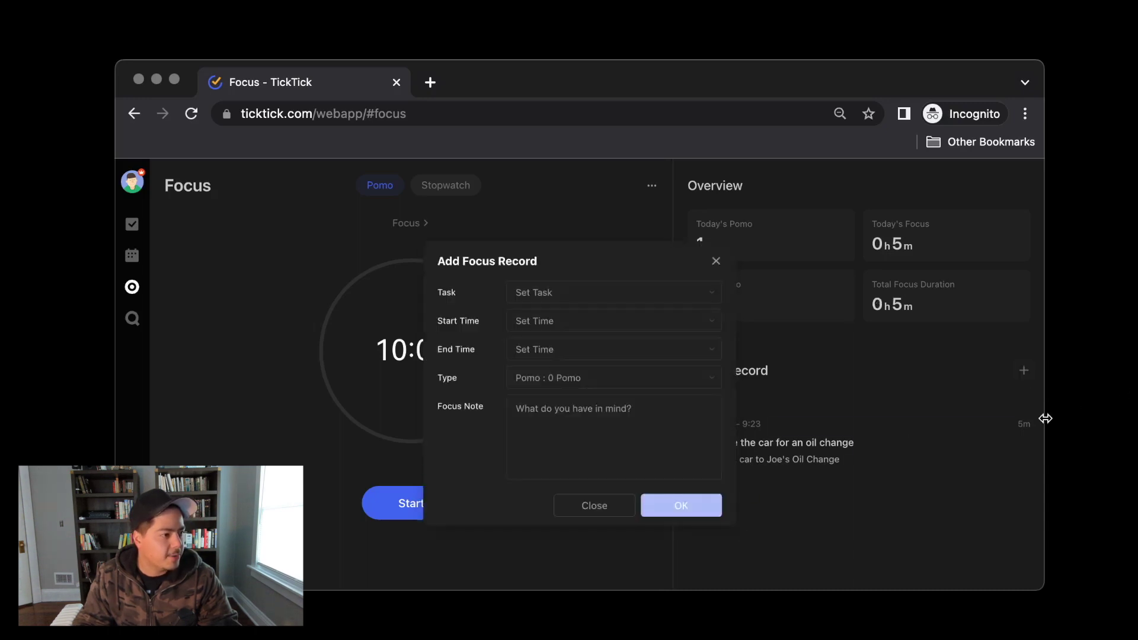
click(626, 293)
click(563, 370)
click(574, 323)
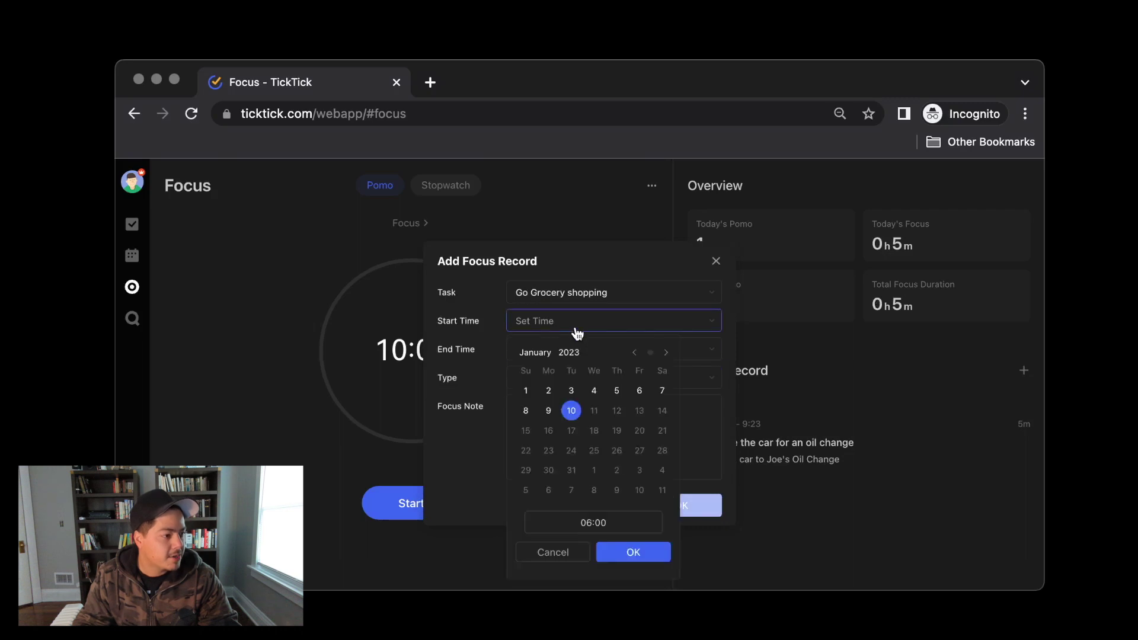
click(548, 411)
click(591, 522)
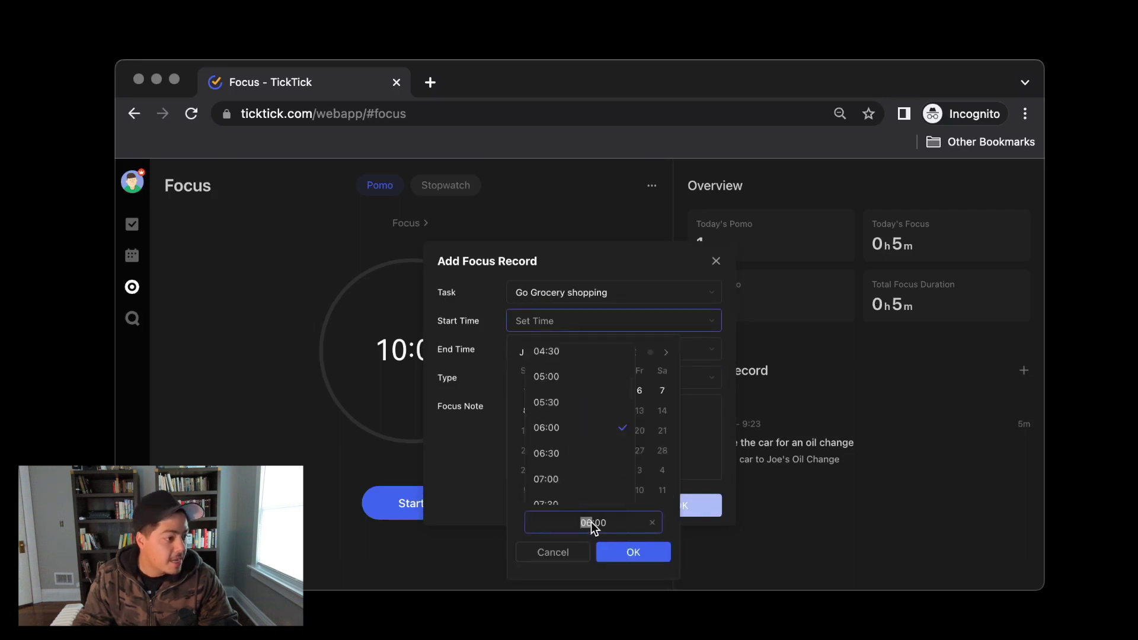
scroll(571, 482, down, 3)
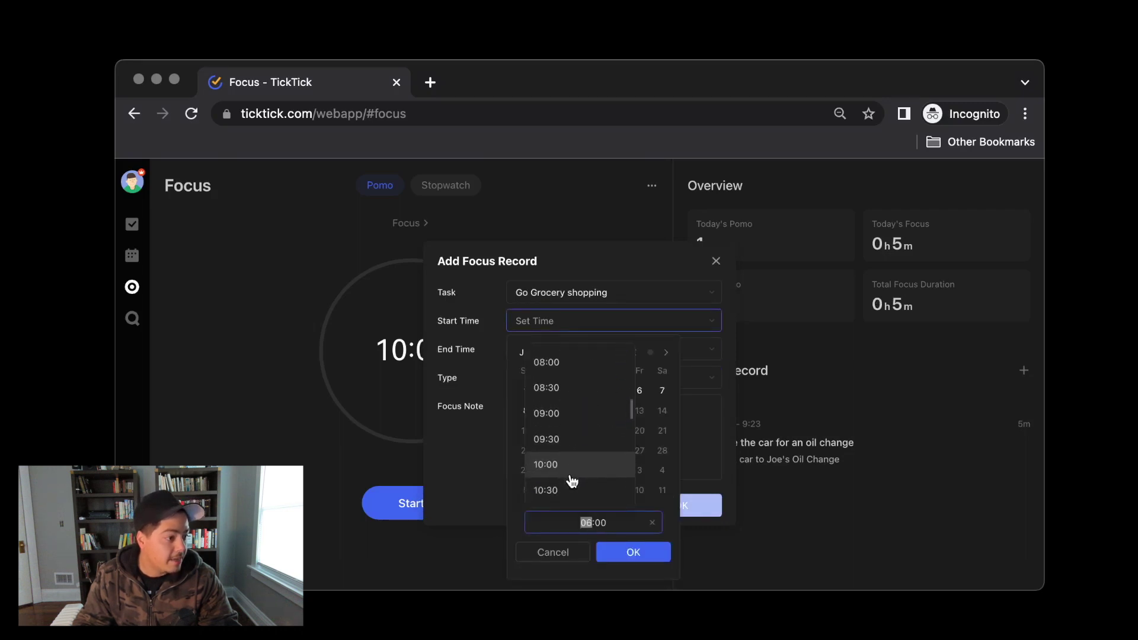
scroll(572, 483, down, 1)
click(573, 485)
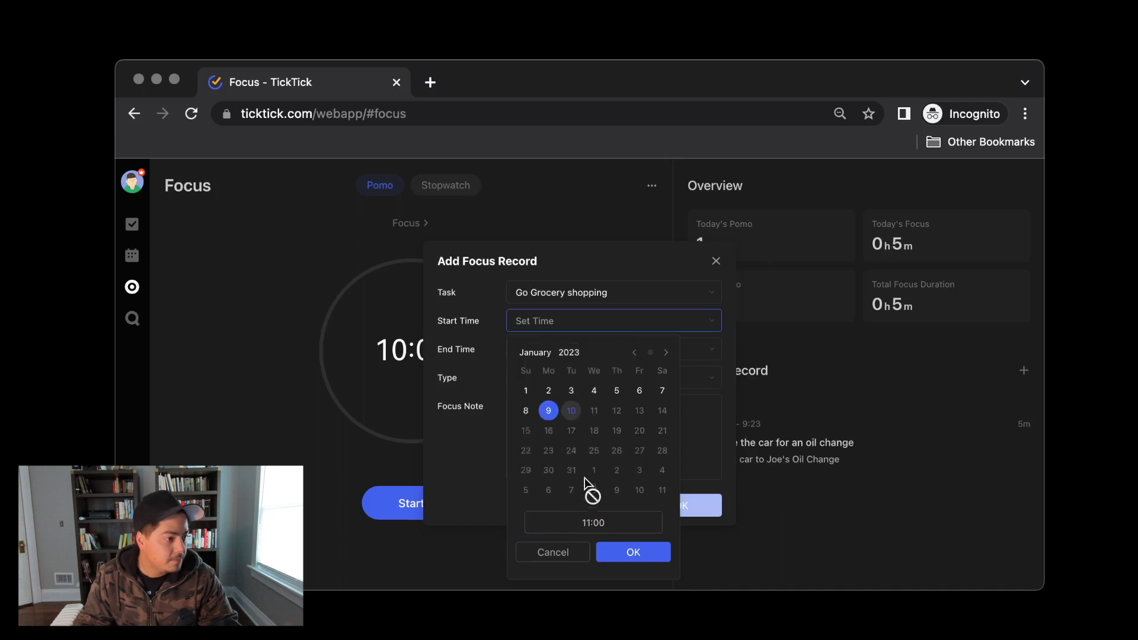
click(627, 551)
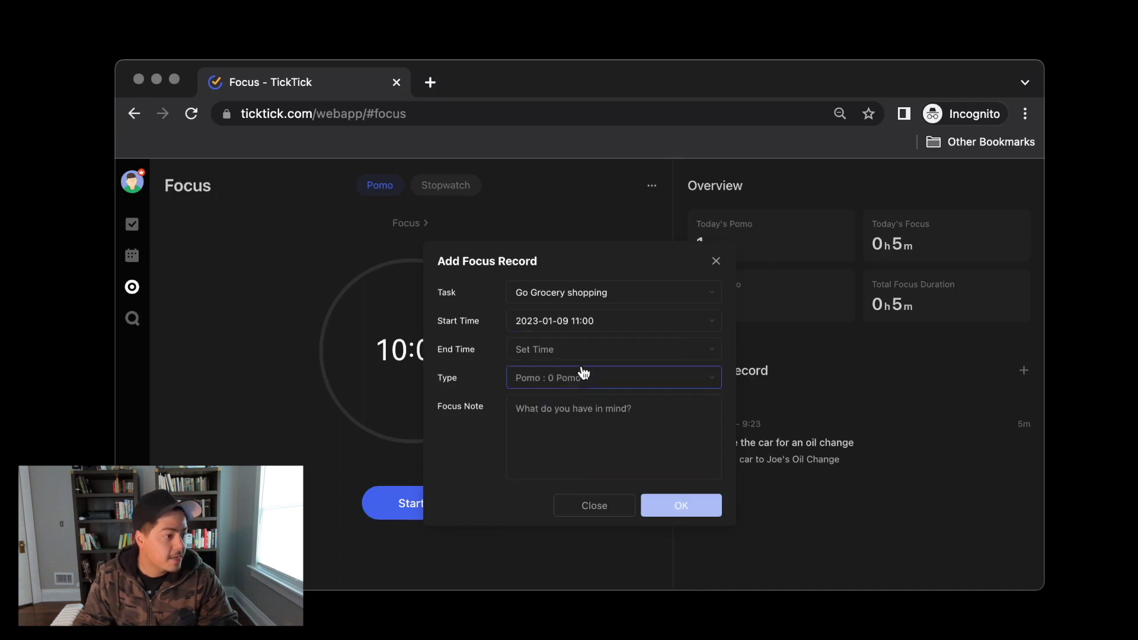
End it at 12:00 as a 1-hour stopwatch session, note 'Went to Kroger', and save.
click(577, 351)
click(578, 346)
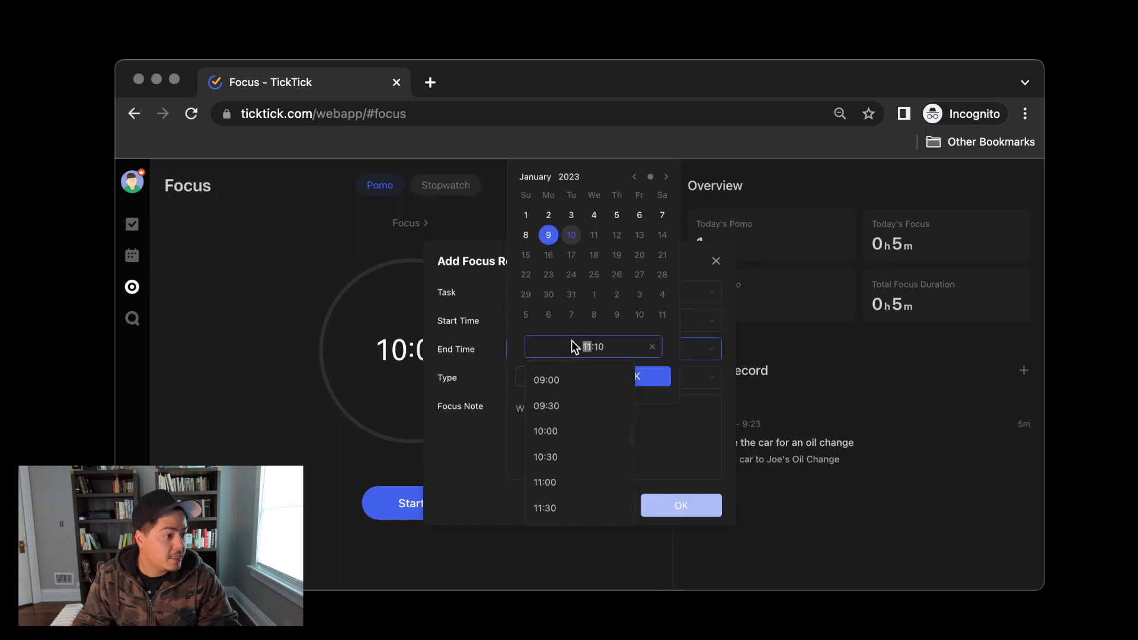
scroll(573, 444, down, 1)
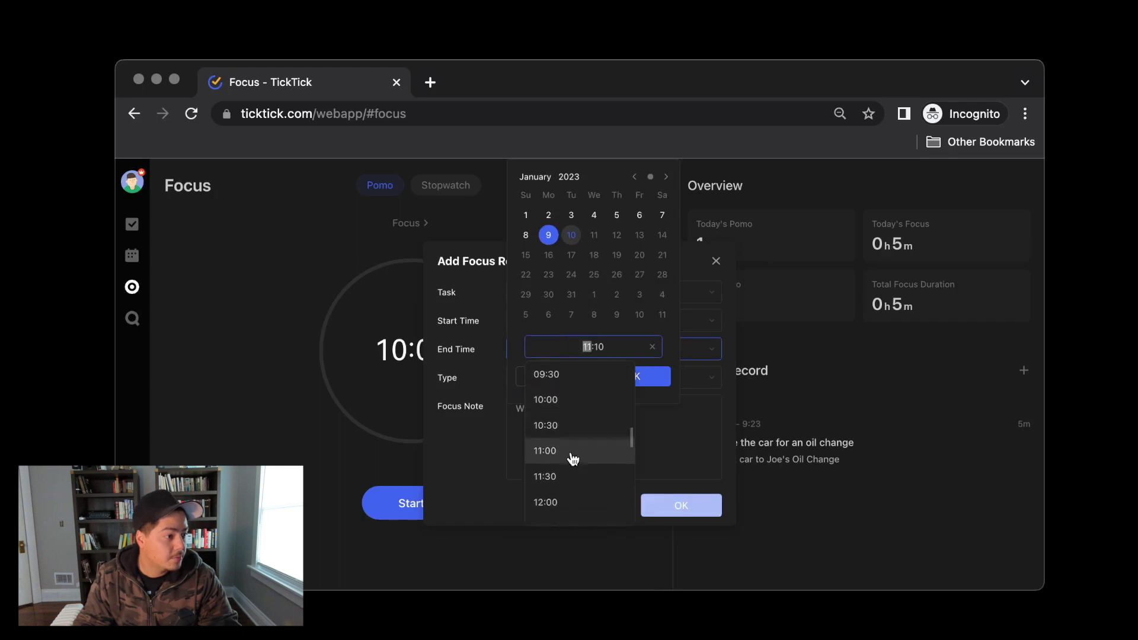
click(575, 498)
click(637, 375)
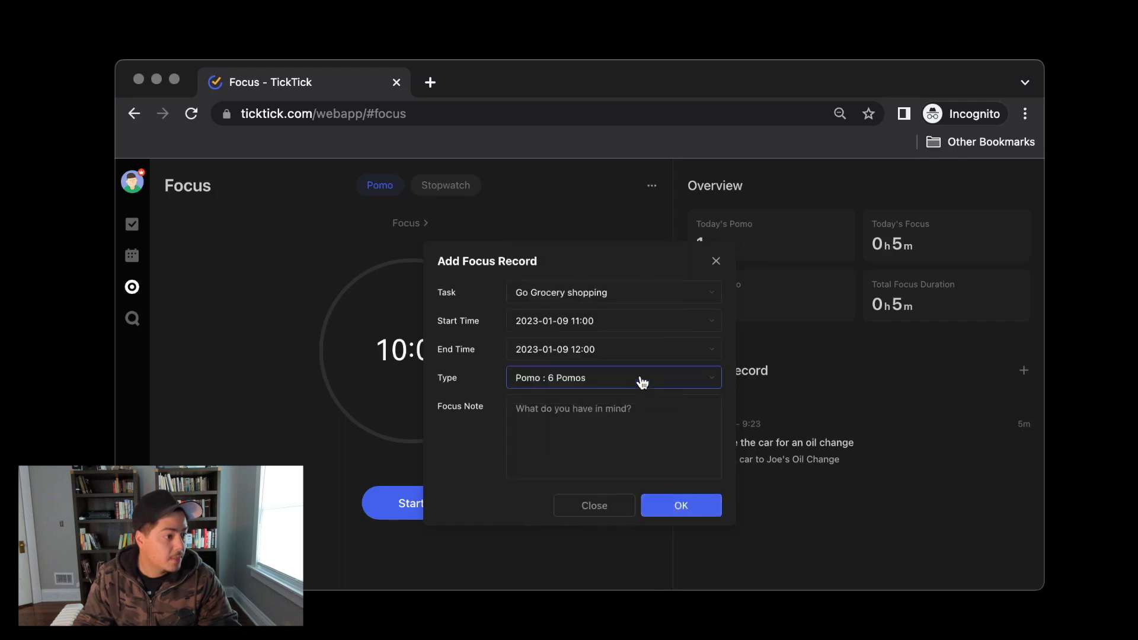
click(610, 379)
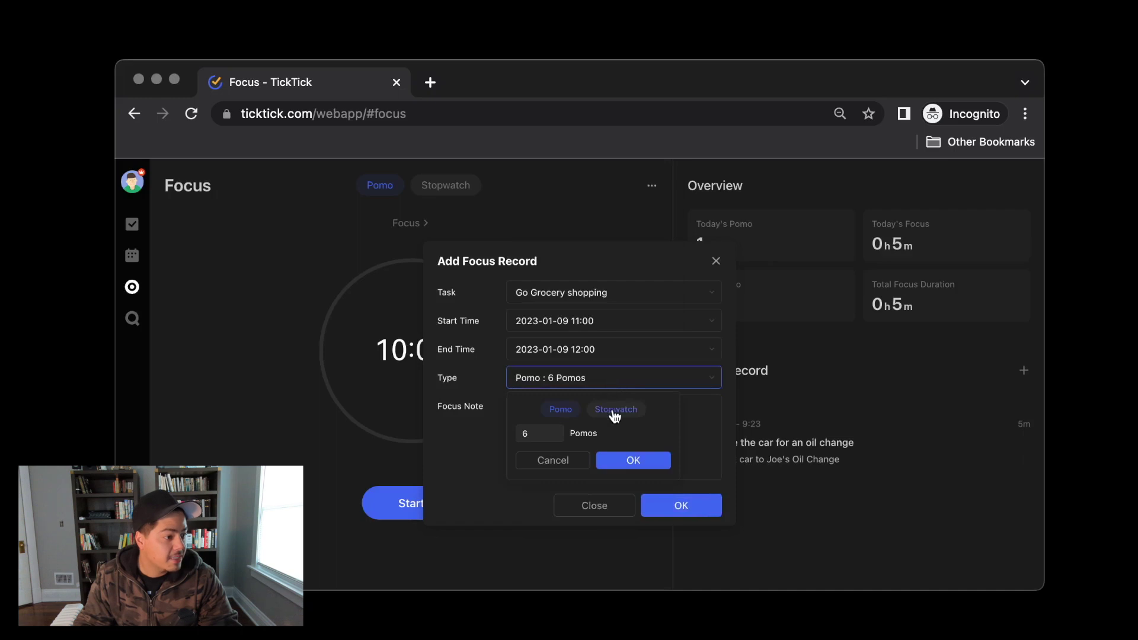
click(615, 415)
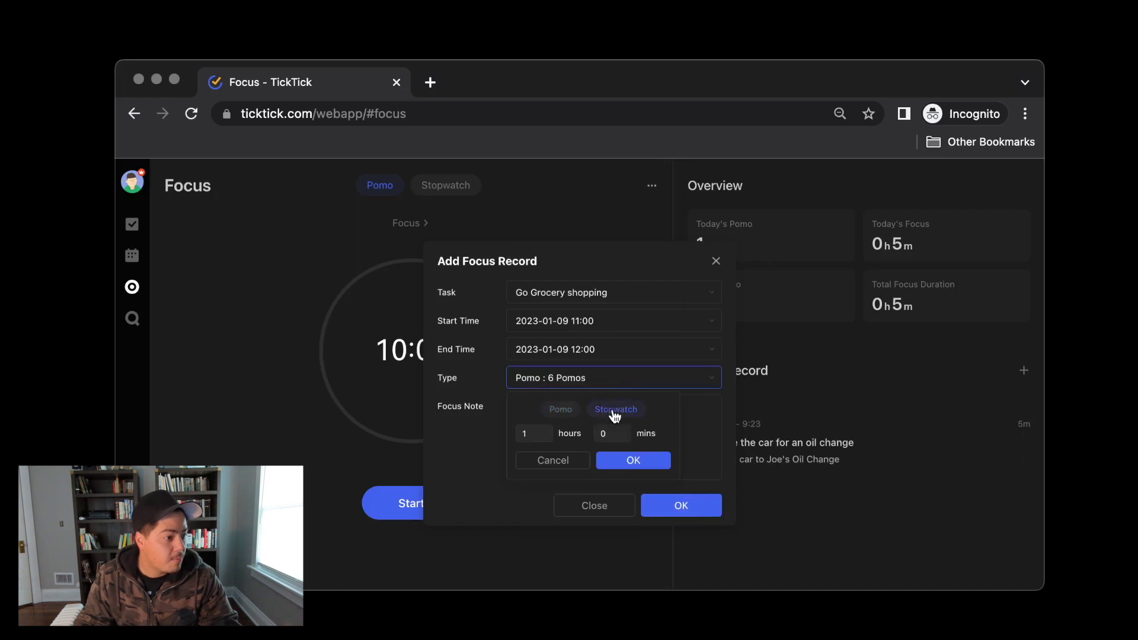
click(622, 465)
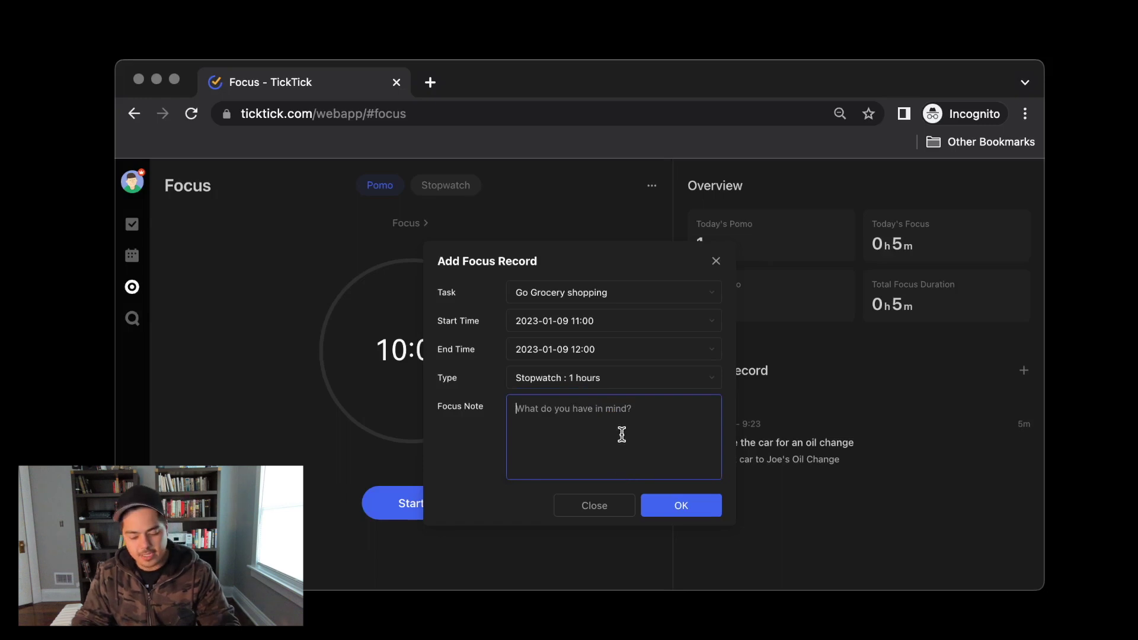
text(W)
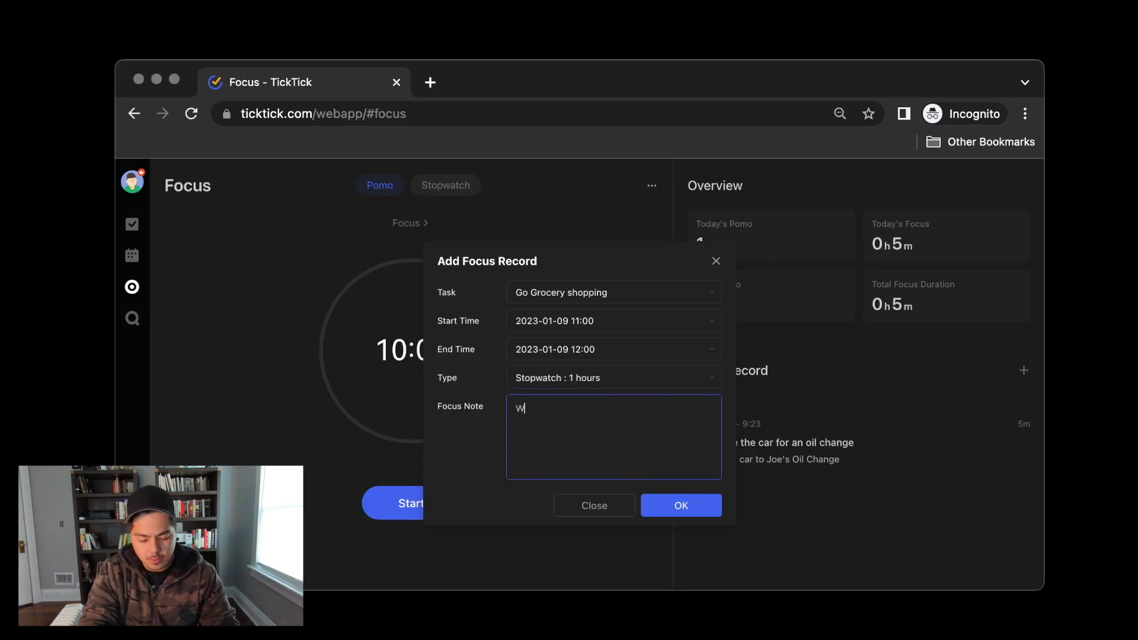
text(ent to)
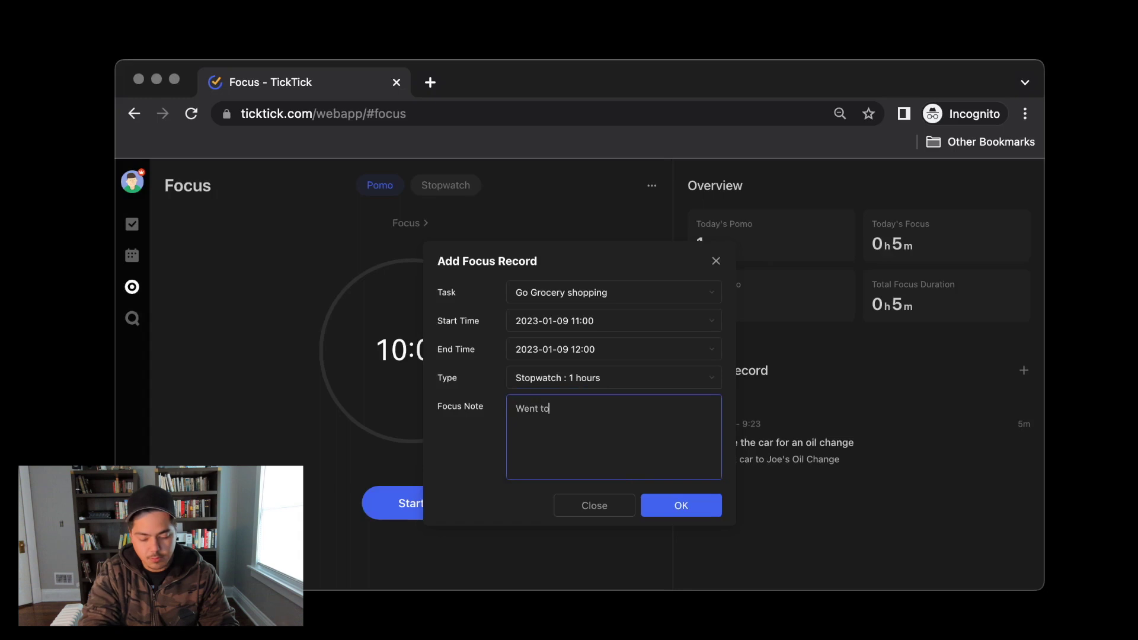
text( Kroger)
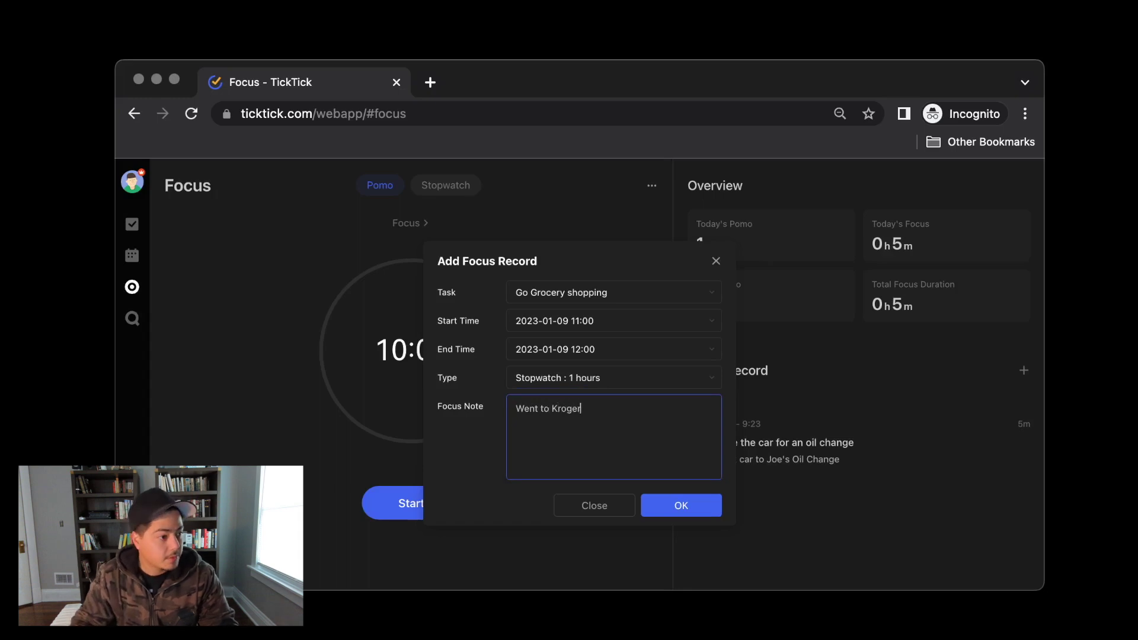
click(694, 507)
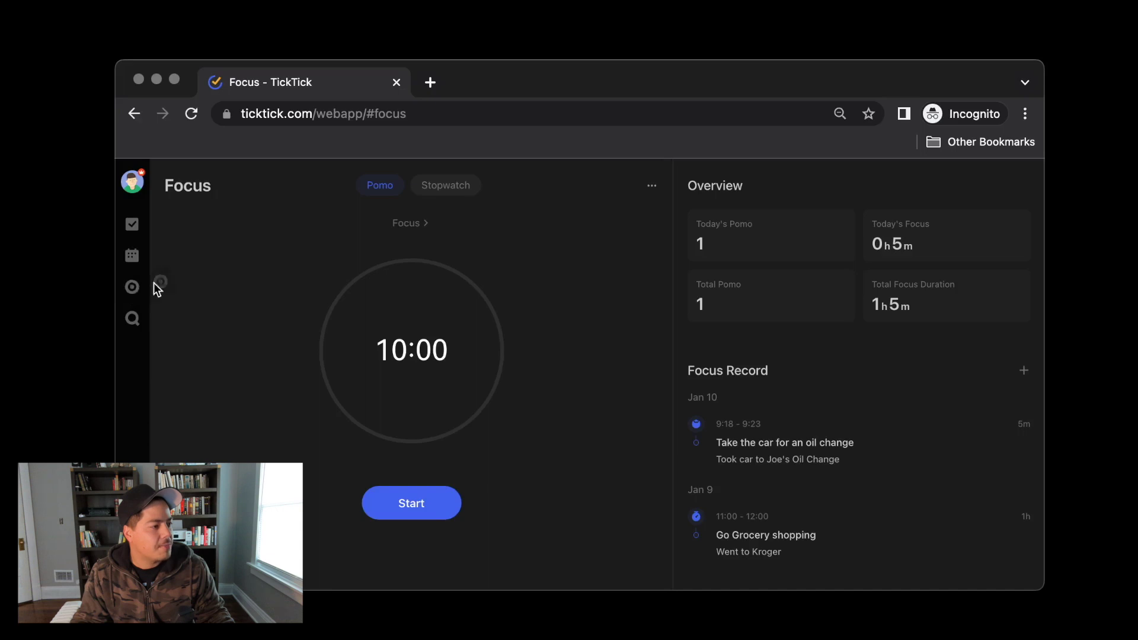
Drag Focus to the top of the sidebar and Search into the second slot.
drag(154, 283, 135, 224)
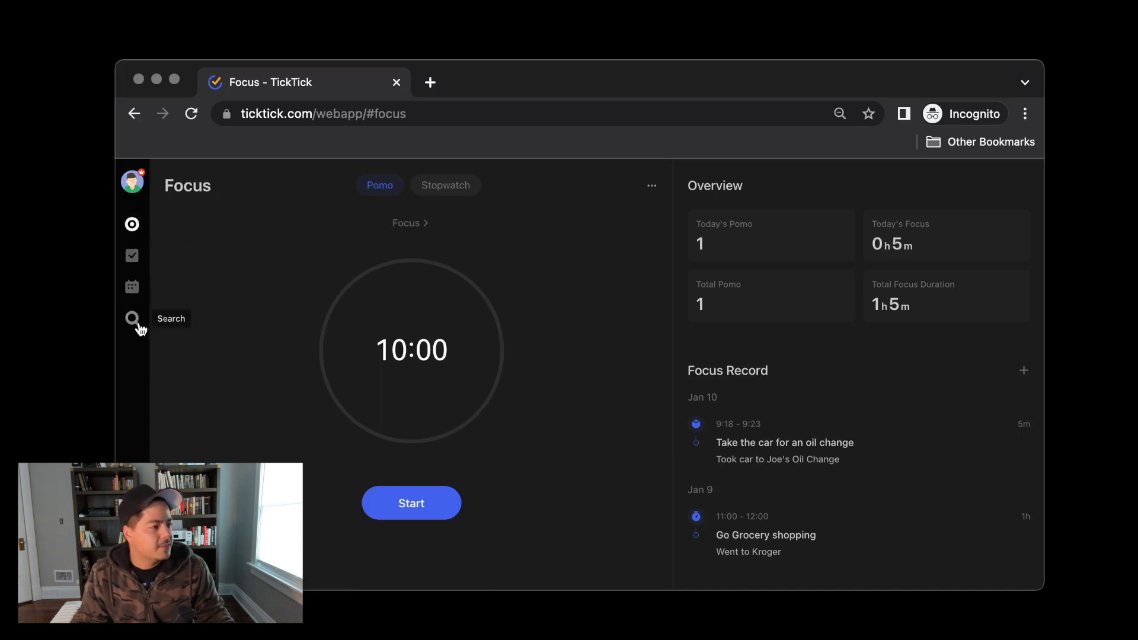
drag(140, 327, 153, 301)
mouse_move(141, 233)
mouse_down()
mouse_move(138, 216)
mouse_move(142, 249)
mouse_up()
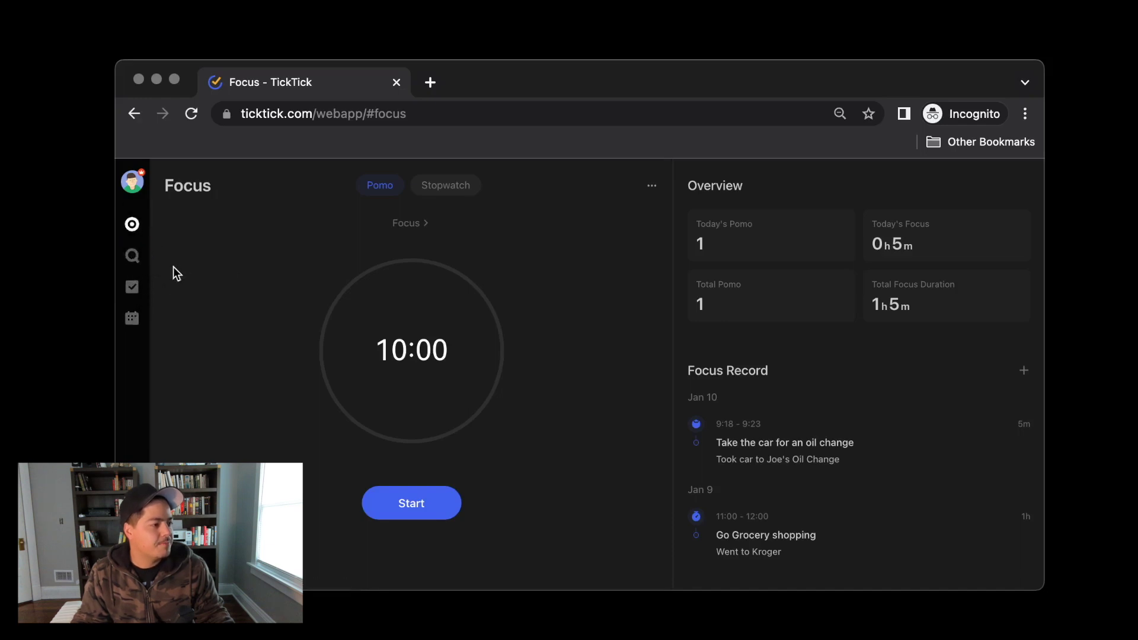